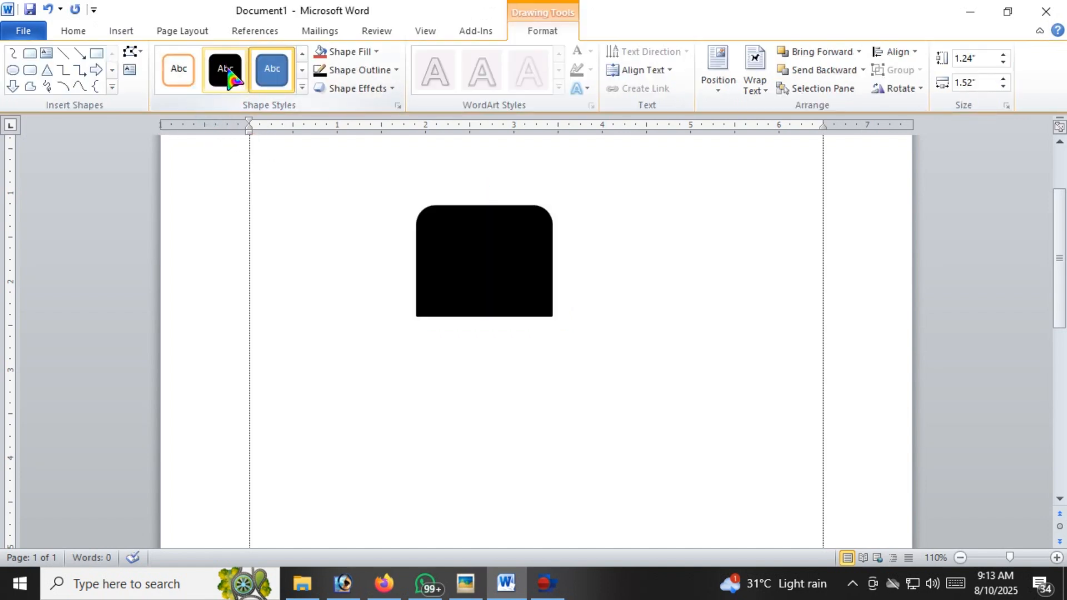
Apply the solid black style to the rounded-top shape and place a vertically flipped copy of it directly below
left_click(233, 77)
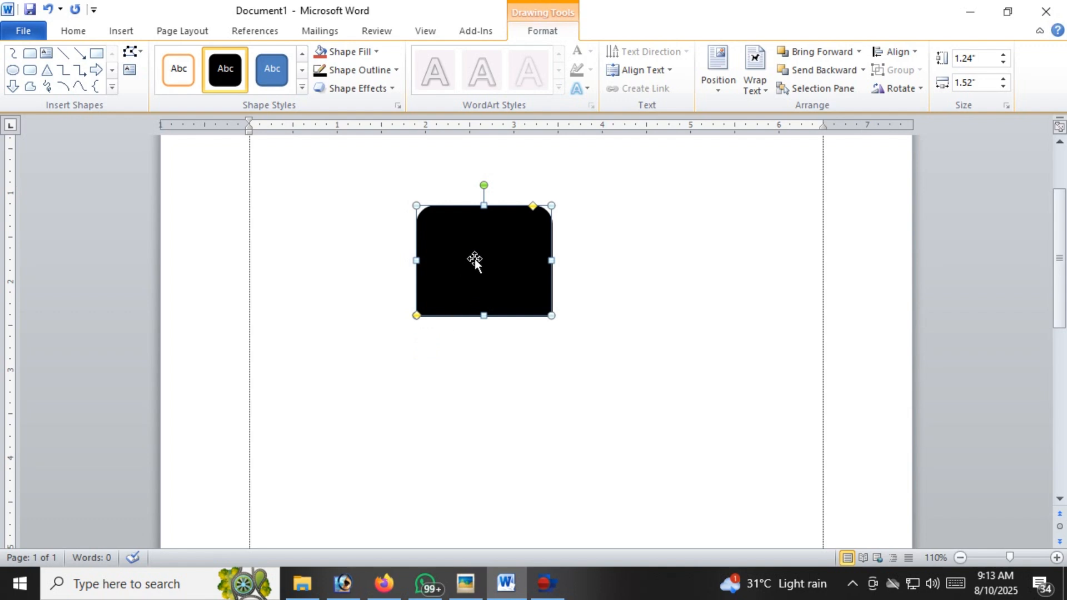
left_click_drag(476, 252, 480, 388)
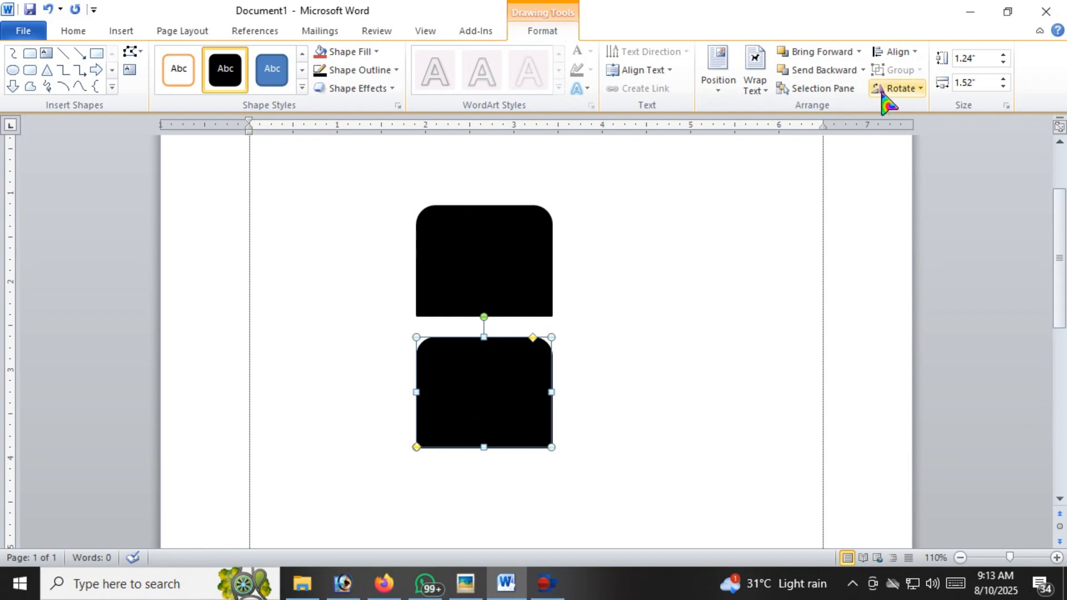
left_click(907, 89)
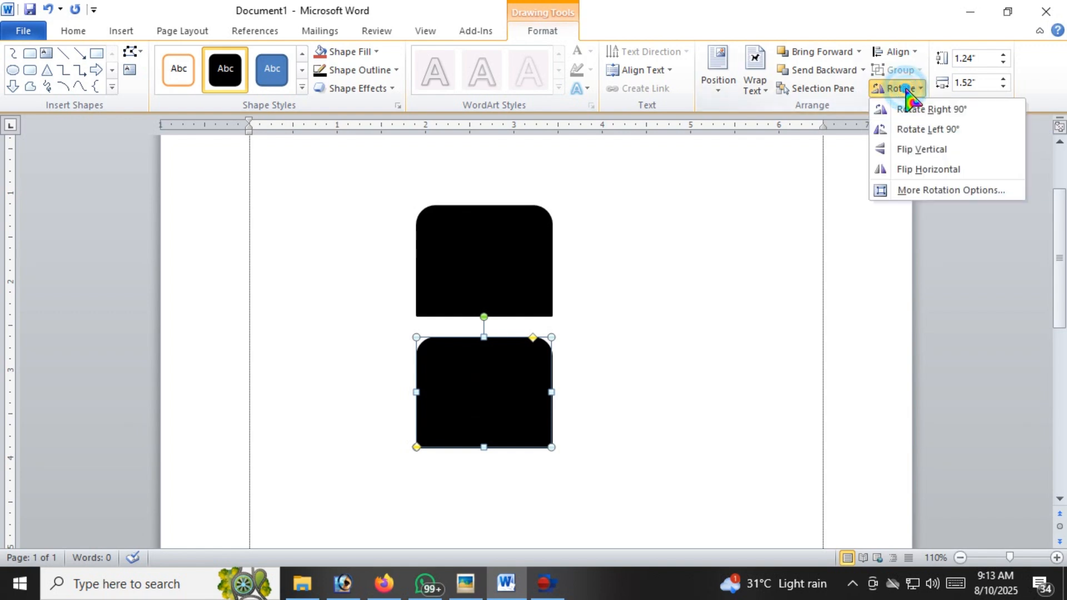
left_click(924, 149)
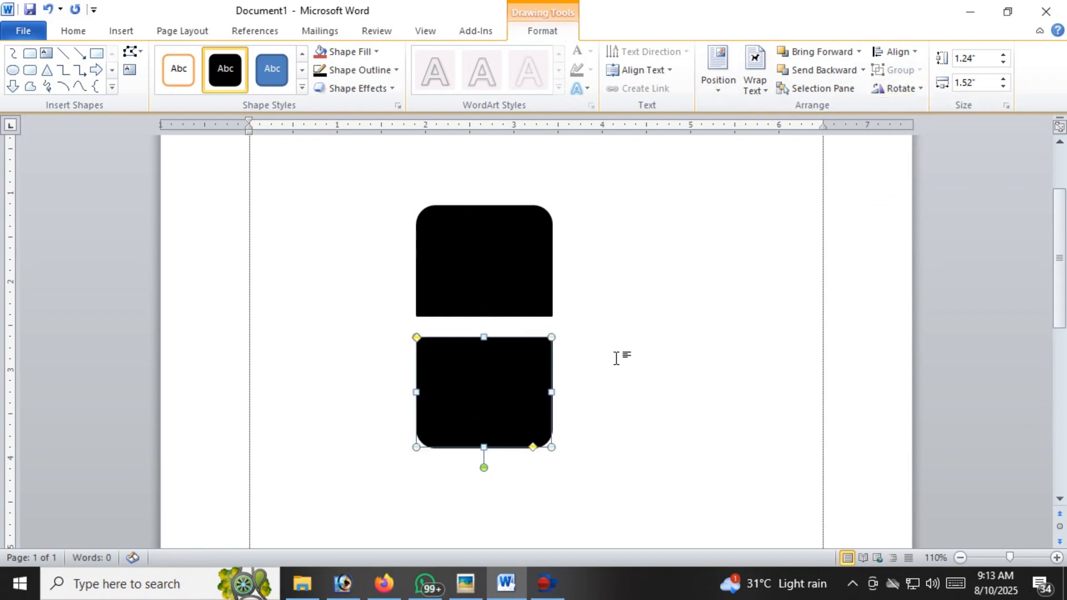
Shorten the upper shape to about 1.03" high from its lower edge and move the flipped copy up, leaving a narrow gap
left_click_drag(486, 384, 486, 370)
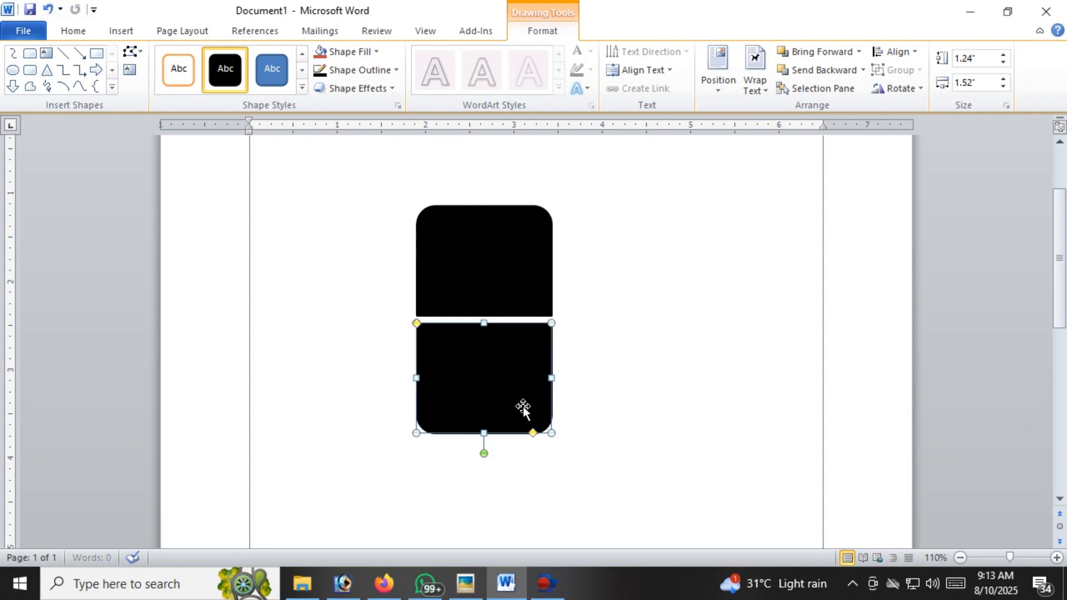
left_click(480, 275)
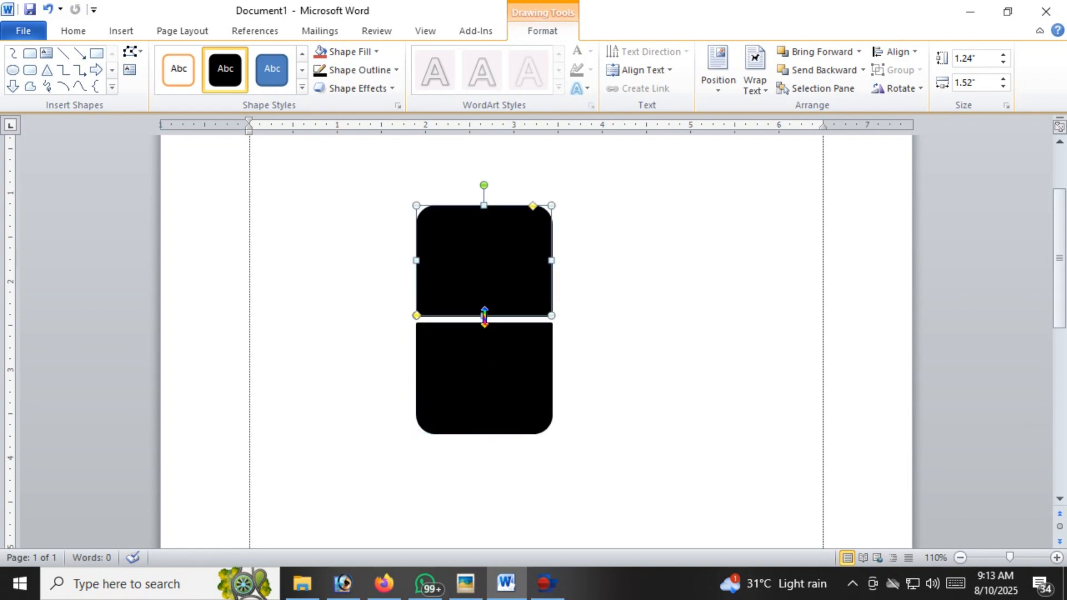
mouse_move(484, 316)
left_mouse_down()
mouse_move(486, 288)
mouse_move(486, 298)
left_mouse_up()
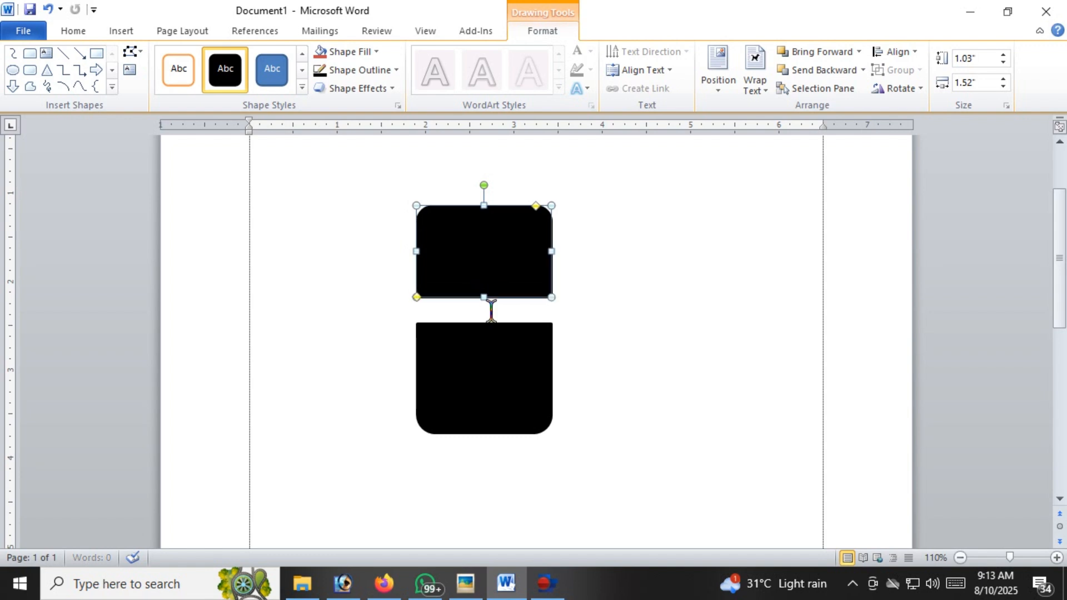
left_click(493, 363)
left_click_drag(493, 362, 493, 348)
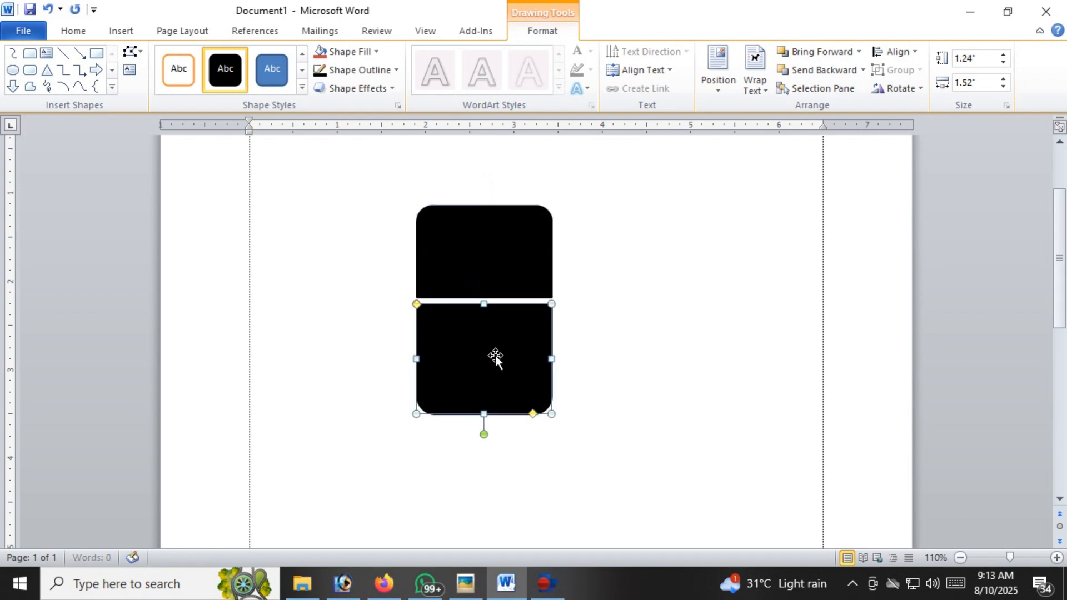
Increase the rounding of the lower shape's bottom corners and the upper shape's top corners to form a mouse outline
left_click(666, 362)
left_click(520, 373)
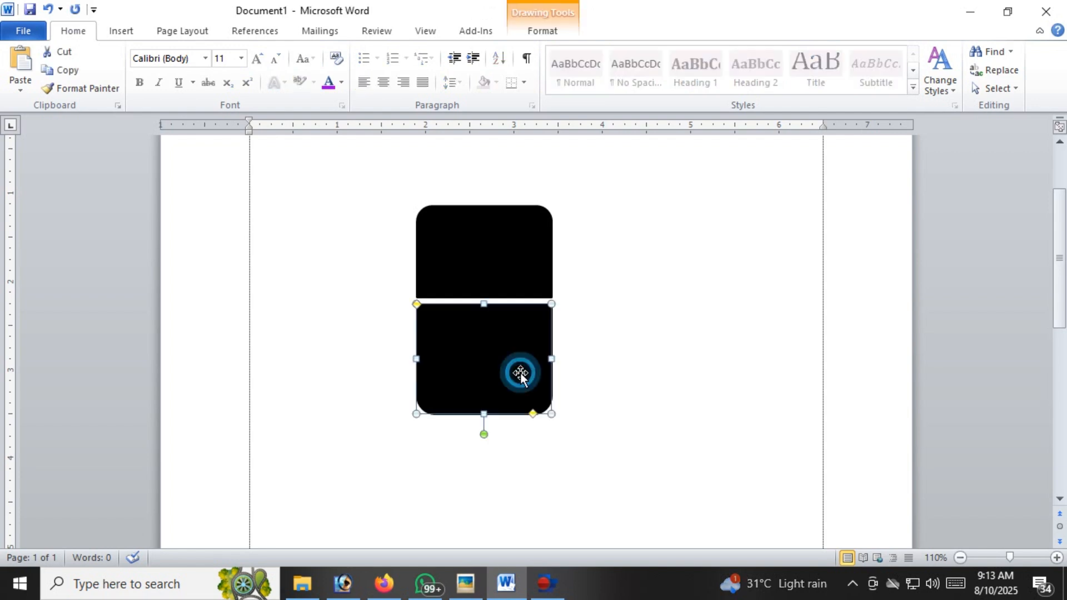
left_click(532, 413)
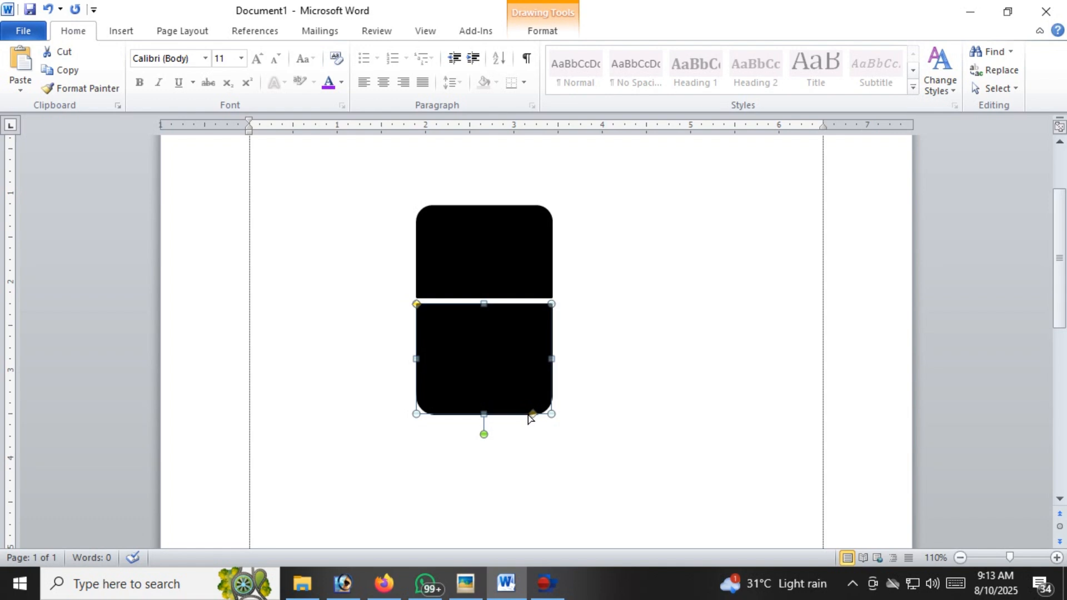
left_click_drag(509, 416, 508, 414)
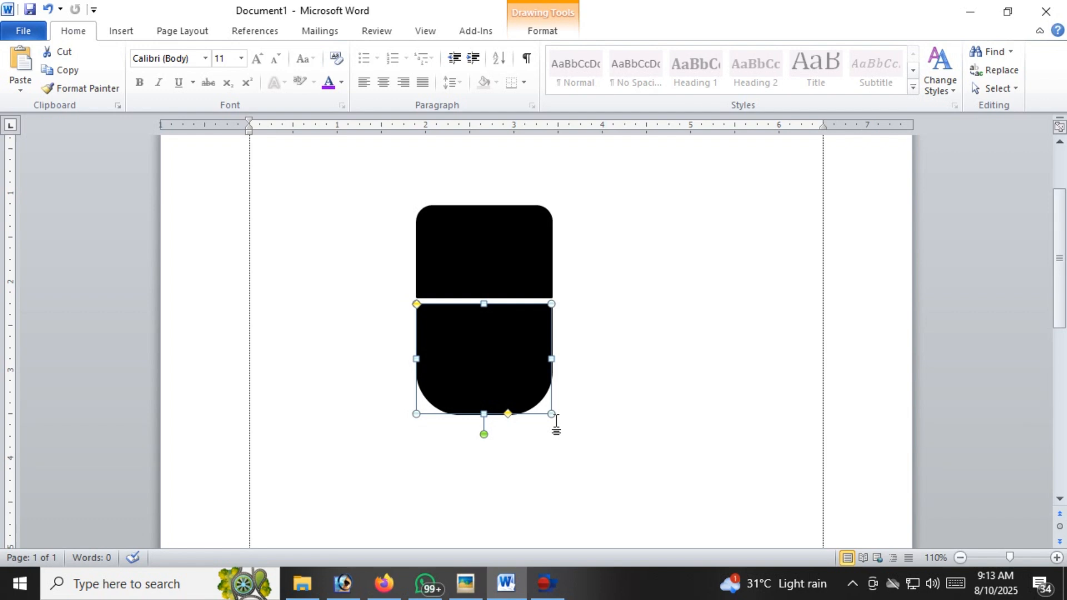
left_click(510, 278)
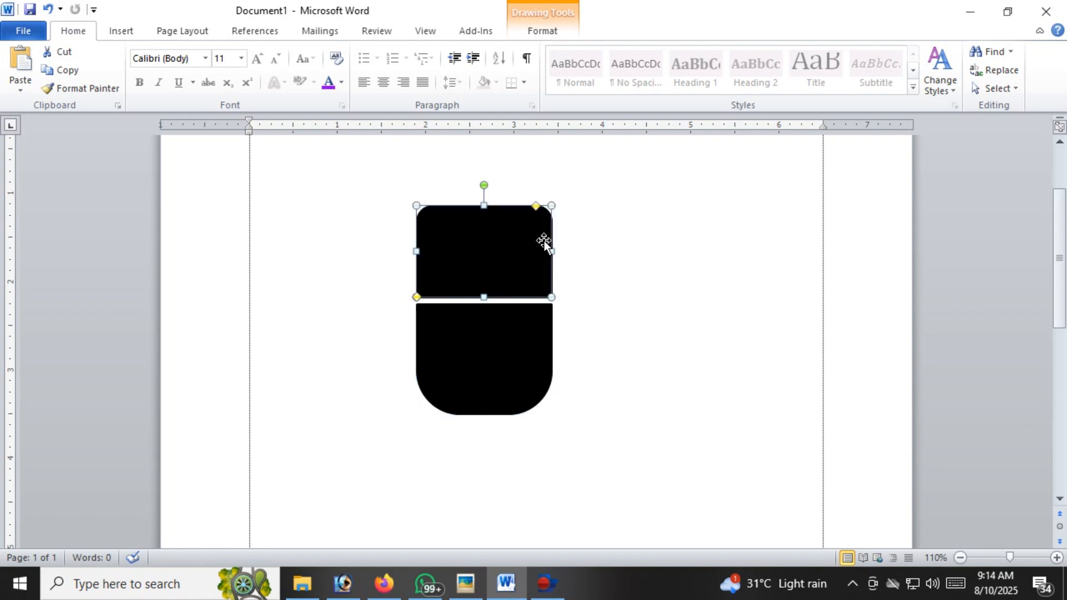
left_click_drag(537, 206, 513, 210)
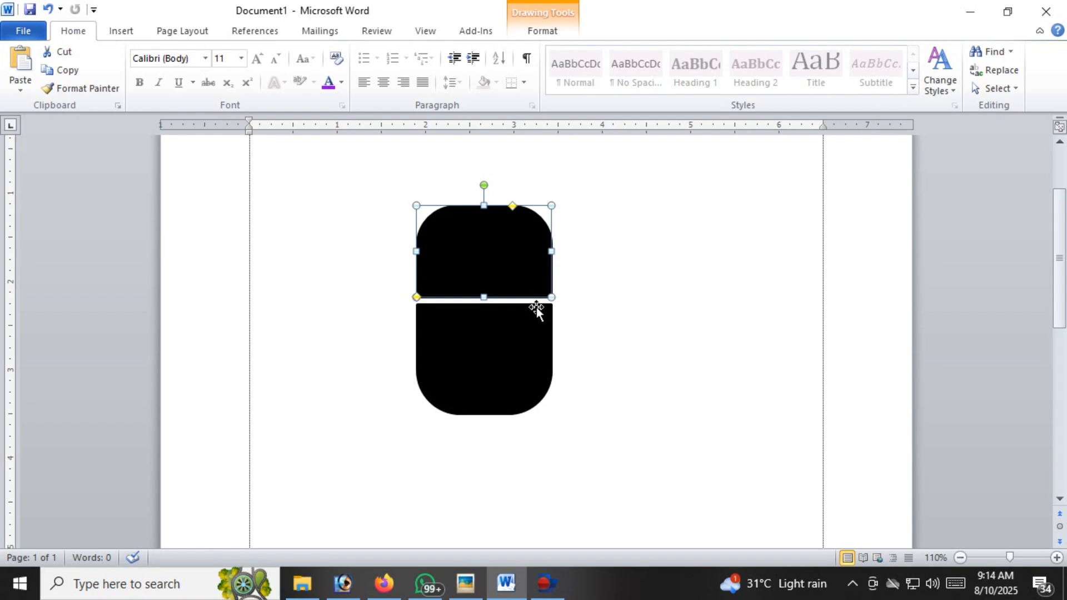
left_click(530, 359)
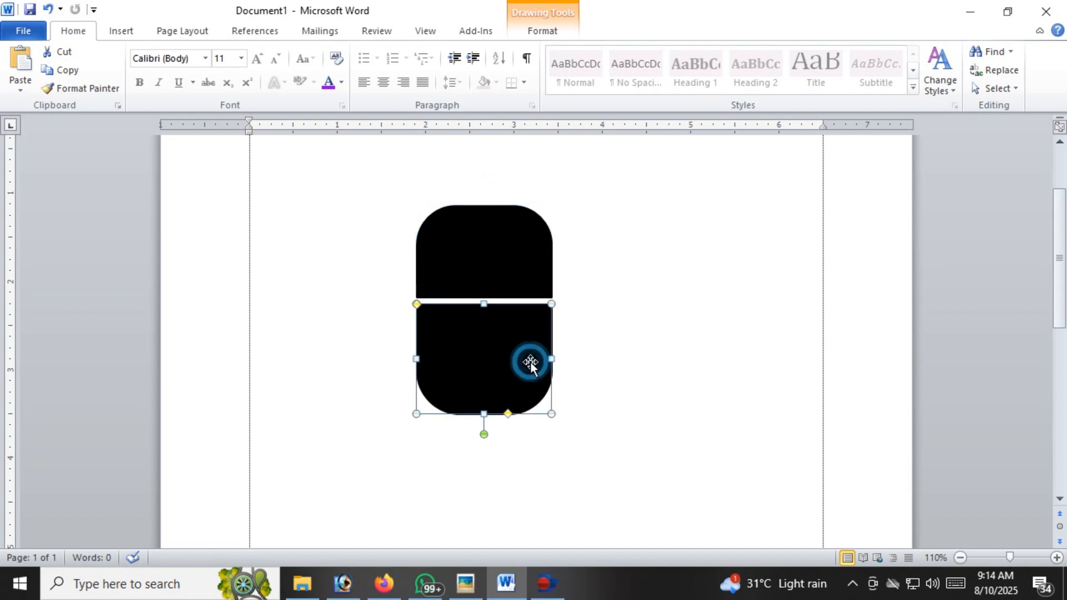
left_click(517, 281)
left_click(119, 31)
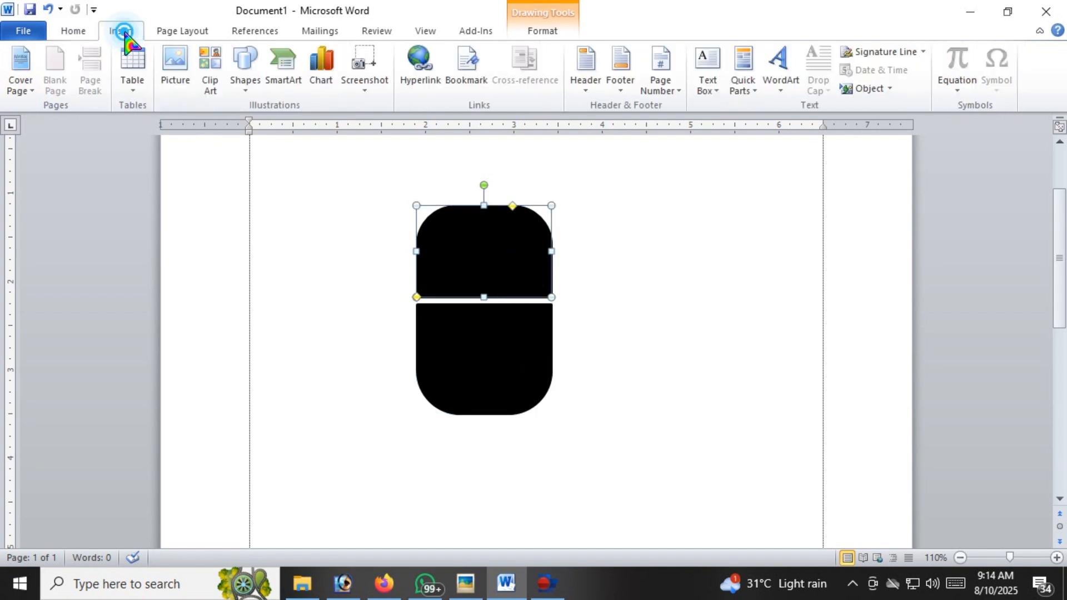
left_click(245, 85)
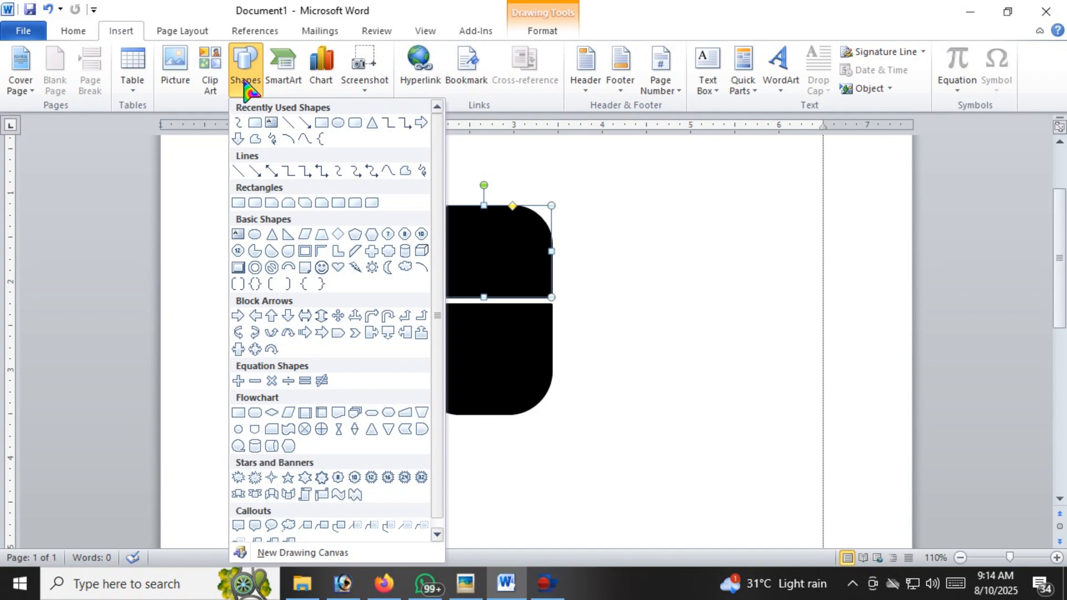
left_click(290, 122)
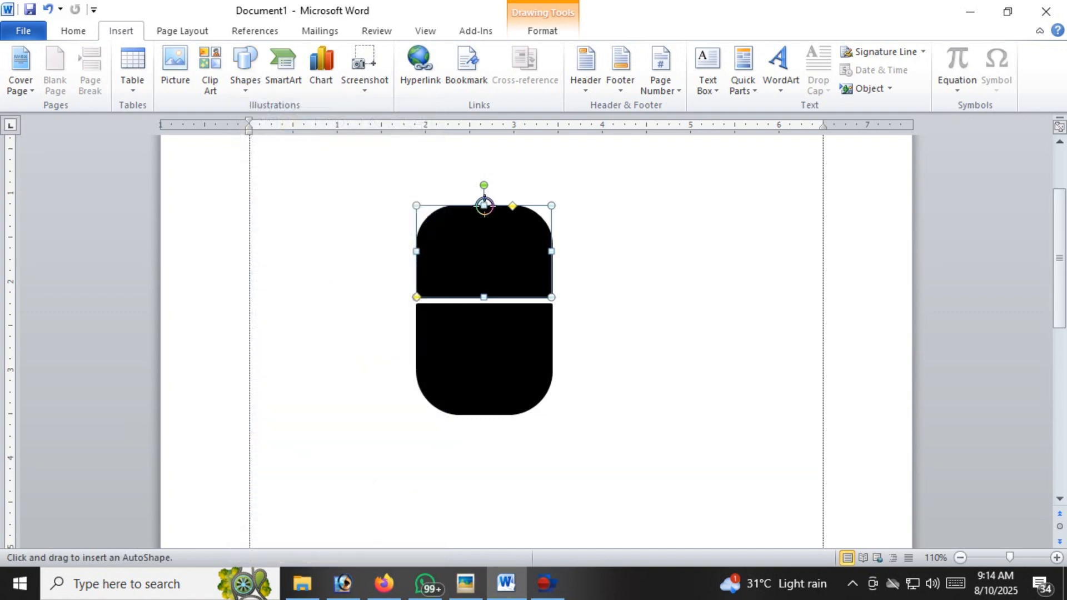
left_click_drag(484, 206, 483, 298)
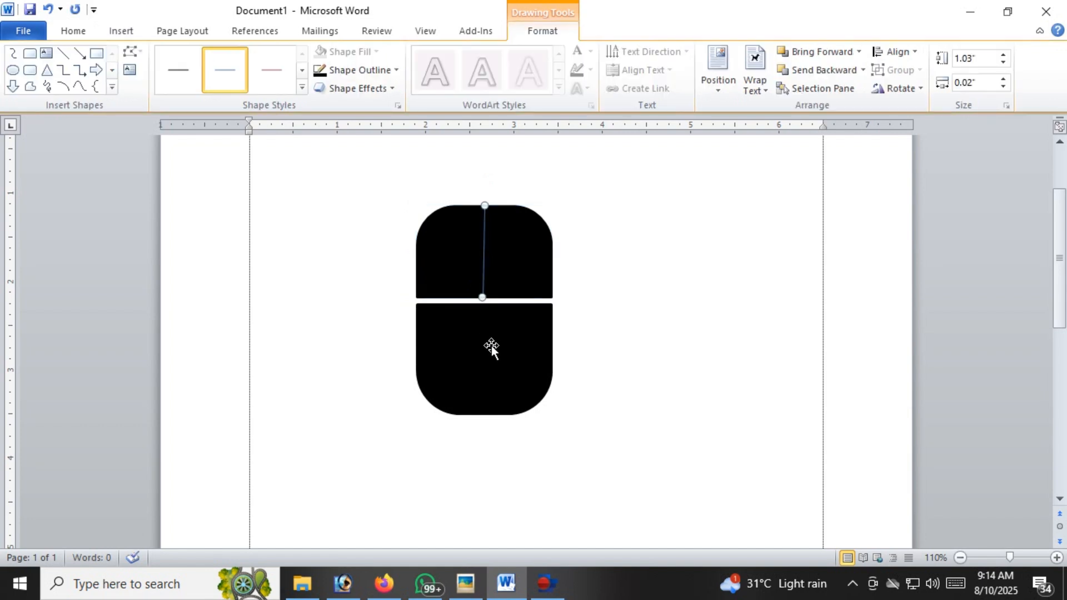
left_click(511, 282)
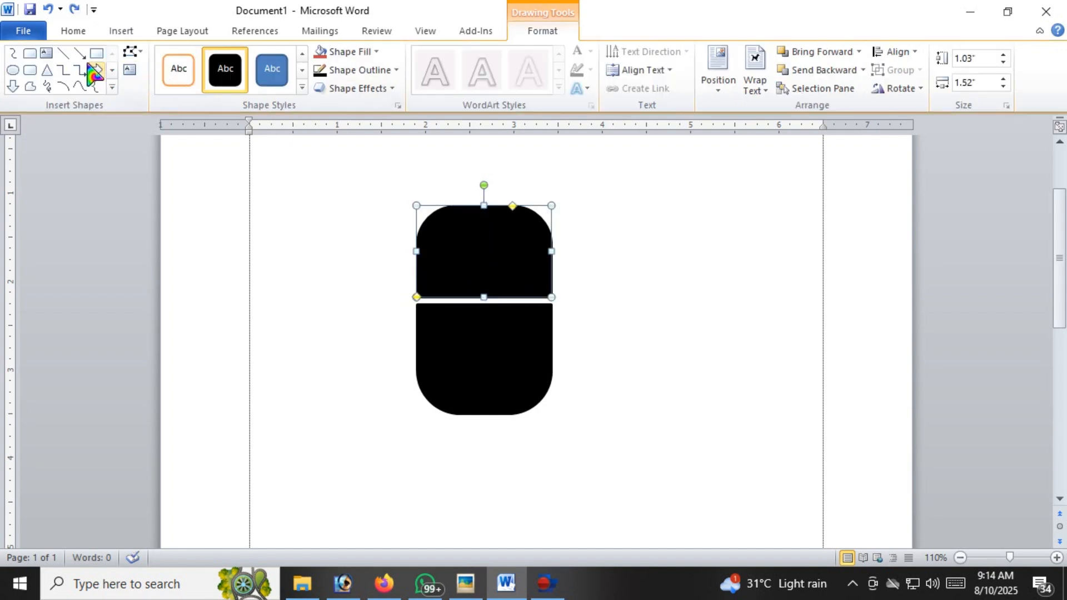
Draw a straight vertical line about 1.03" long down the middle of the upper shape and set its weight to 3 pt
left_click(64, 53)
left_click_drag(484, 206, 483, 297)
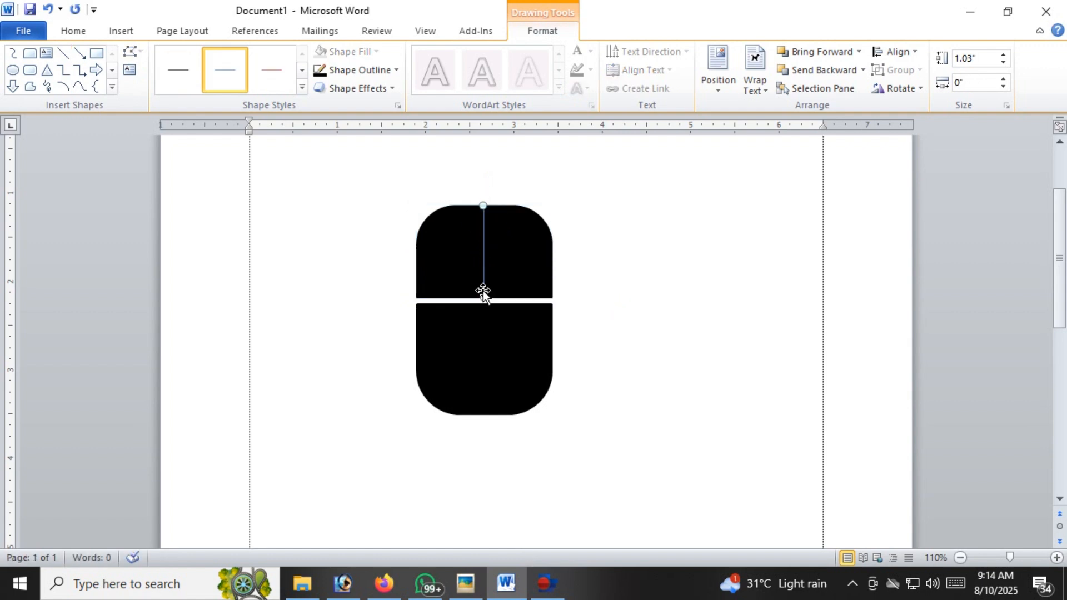
left_click(392, 71)
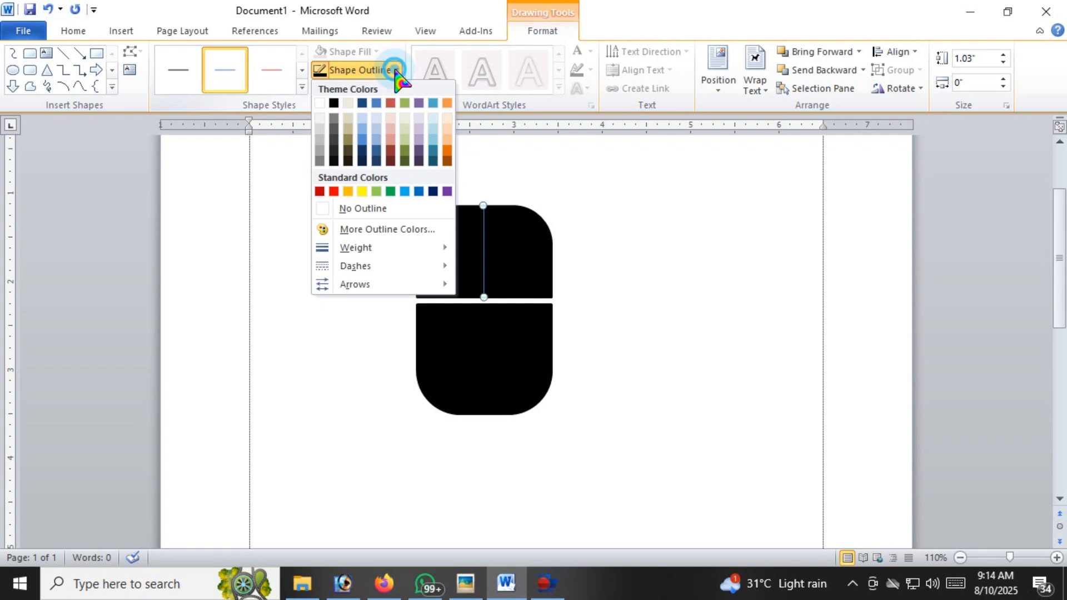
left_click(355, 248)
left_click(534, 359)
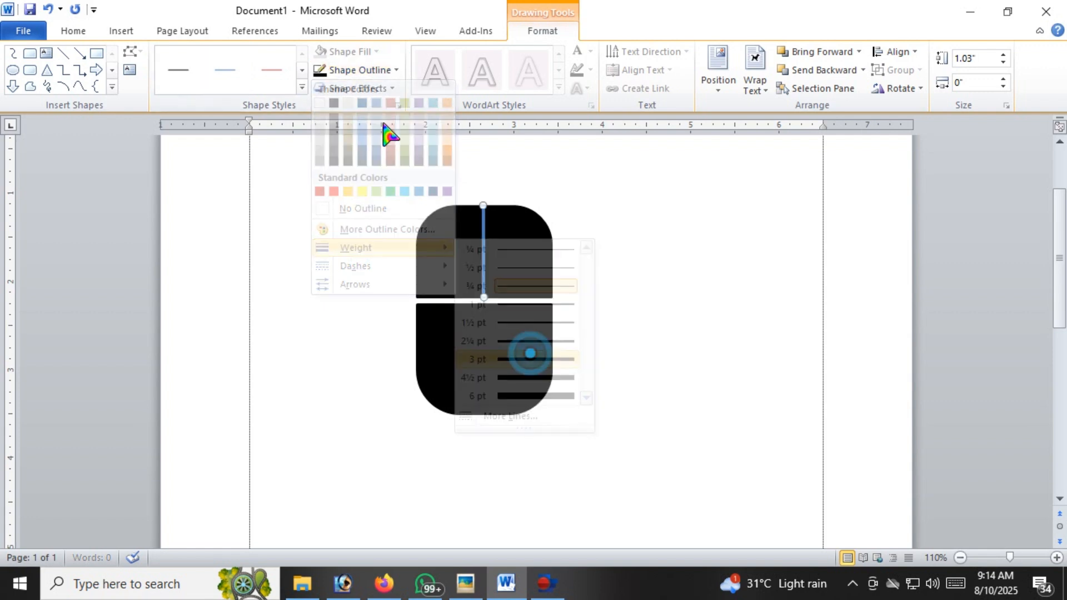
Set the vertical dividing line's outline colour to white
left_click(394, 71)
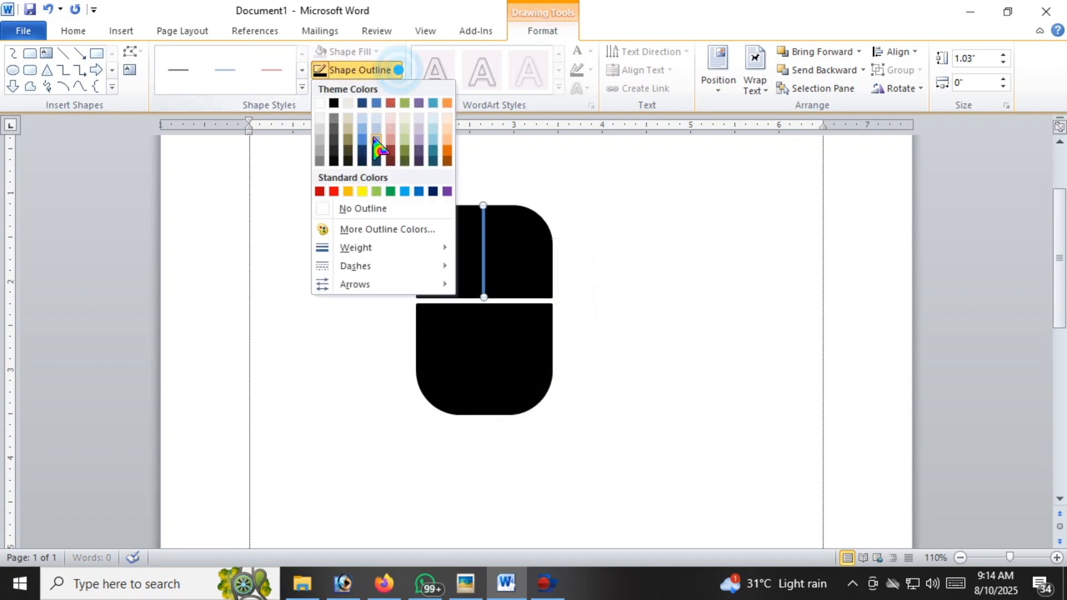
left_click(328, 210)
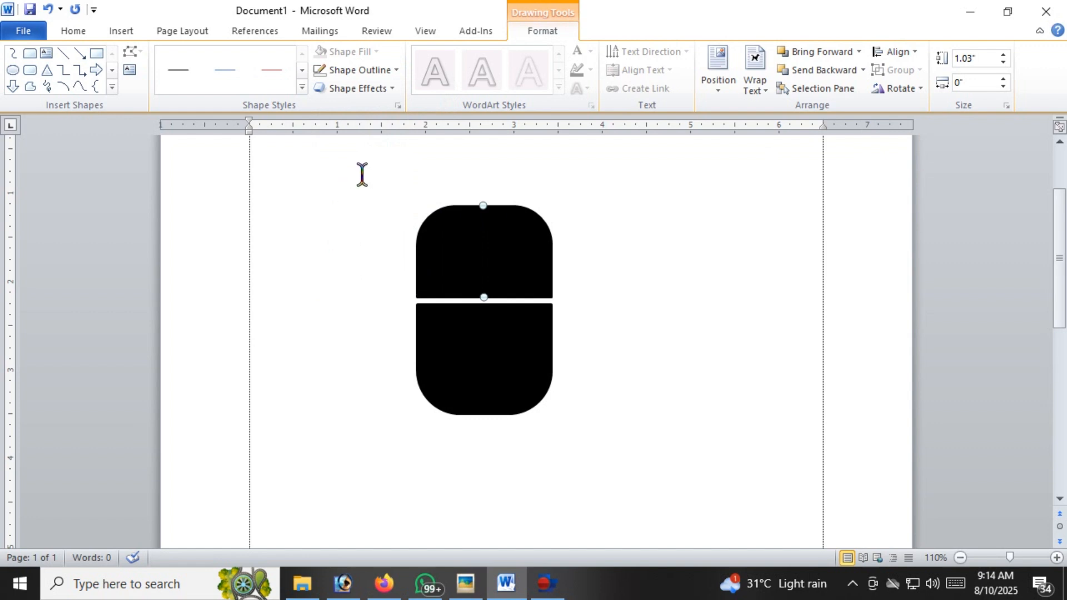
left_click(394, 71)
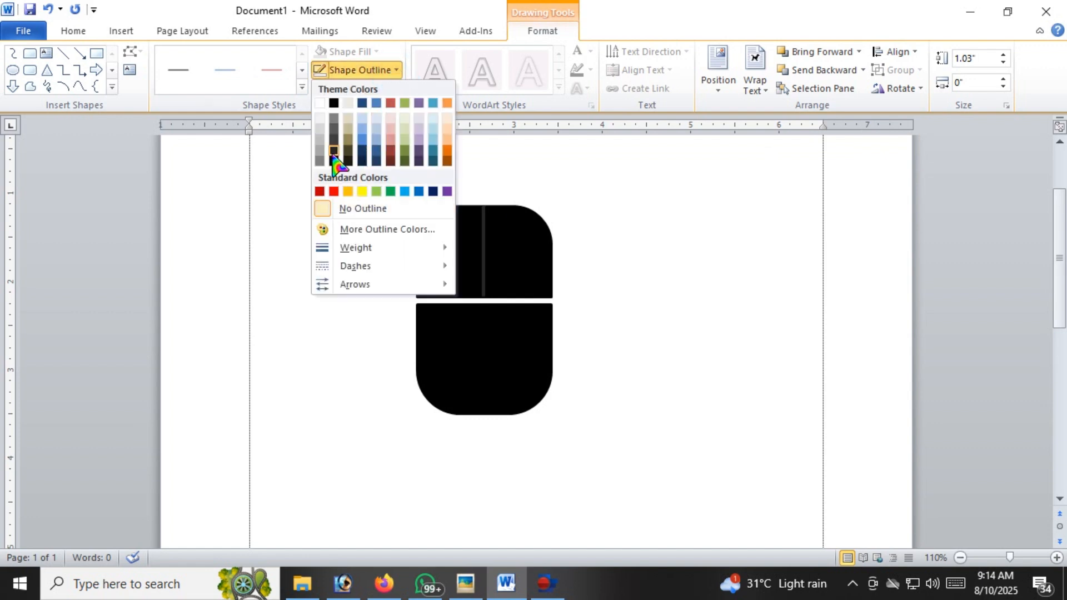
left_click(319, 103)
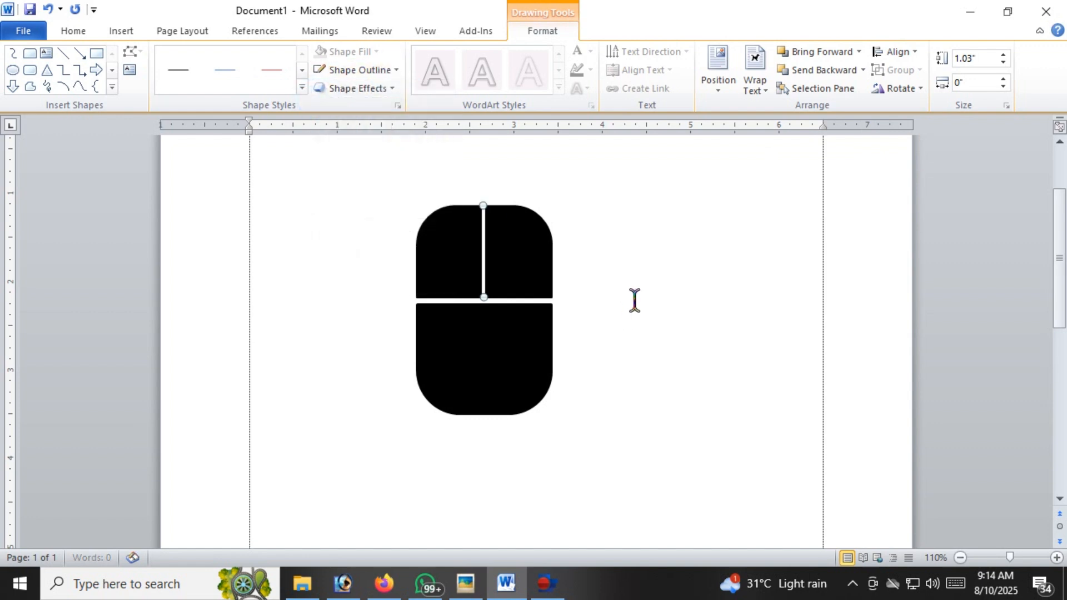
left_click(662, 298)
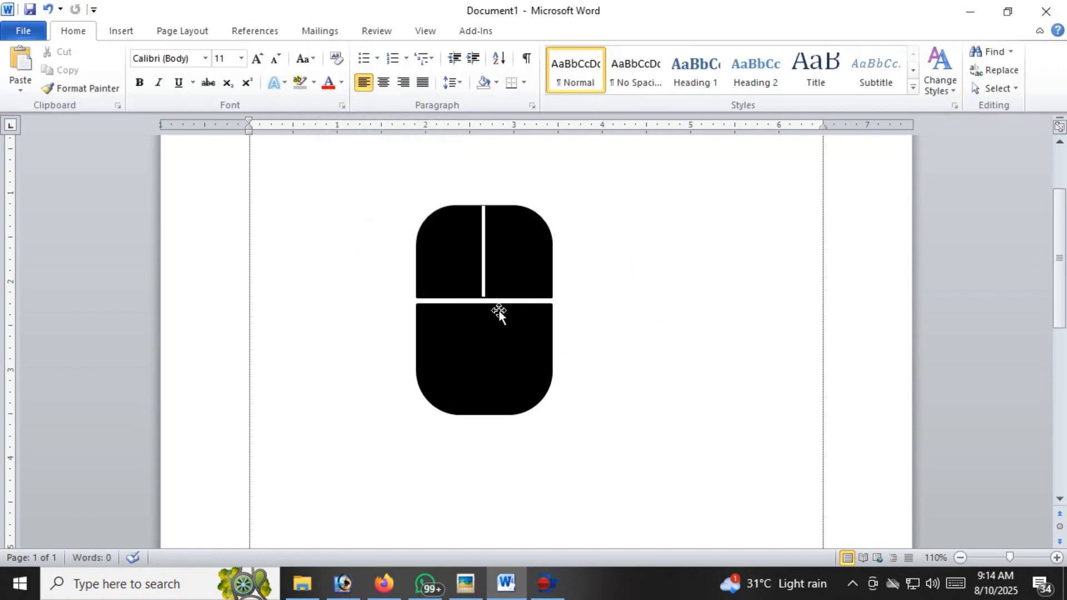
Thicken the white dividing line to a weight of 4½ pt
double_click(484, 242)
left_click(394, 71)
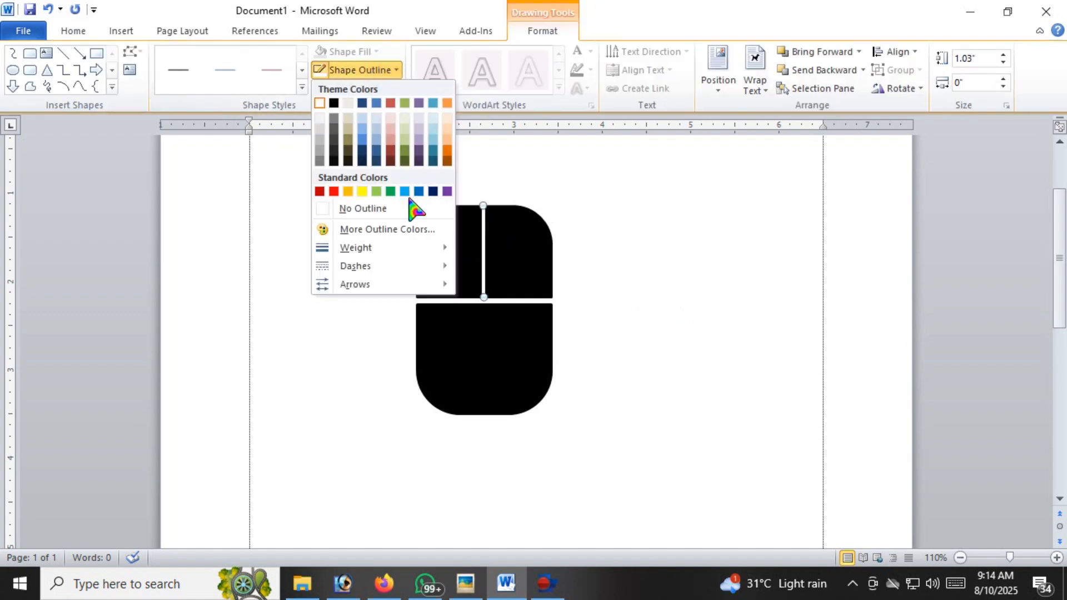
mouse_move(392, 248)
left_click(517, 374)
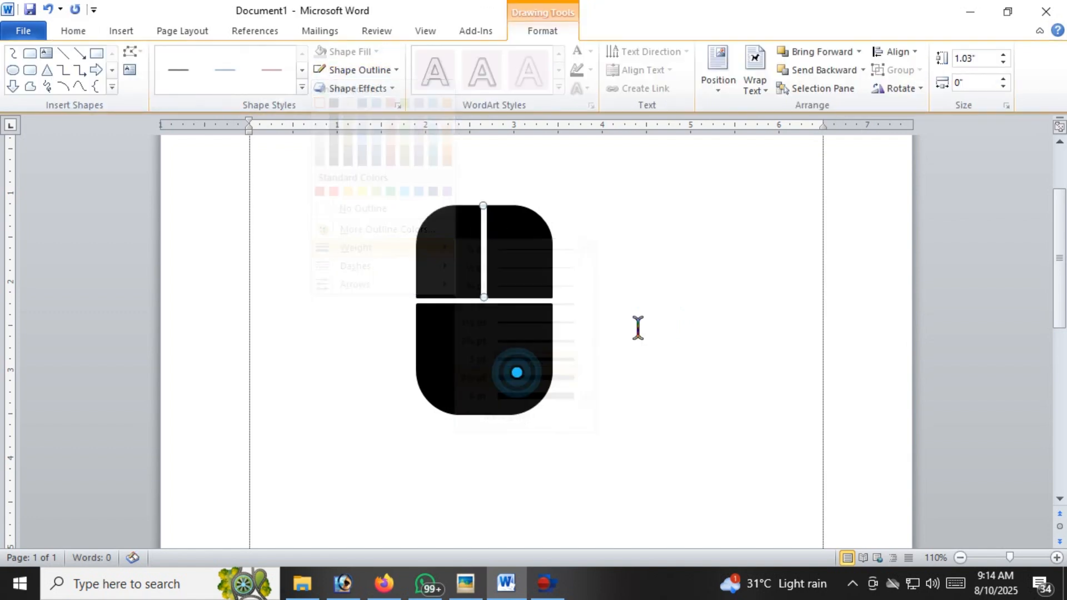
Nudge the lower black shape slightly down to widen the horizontal gap between the two halves
left_click(509, 352)
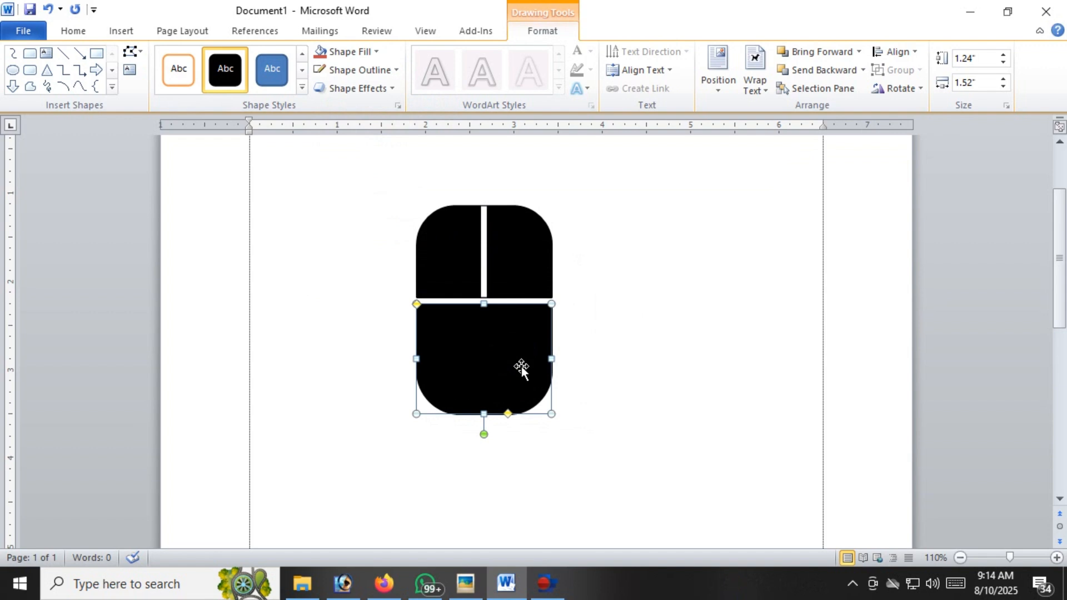
key("Down")
left_click(485, 265)
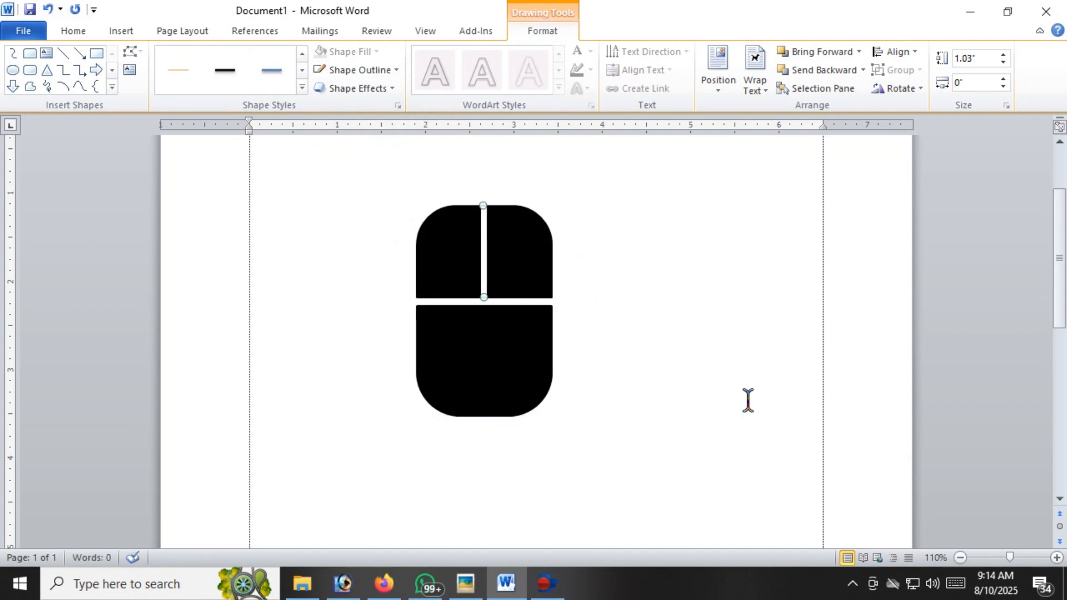
Draw a curved connector about 0.78" high and 0.75" wide above and to the left of the mouse's upper half
left_click(121, 31)
left_click(245, 61)
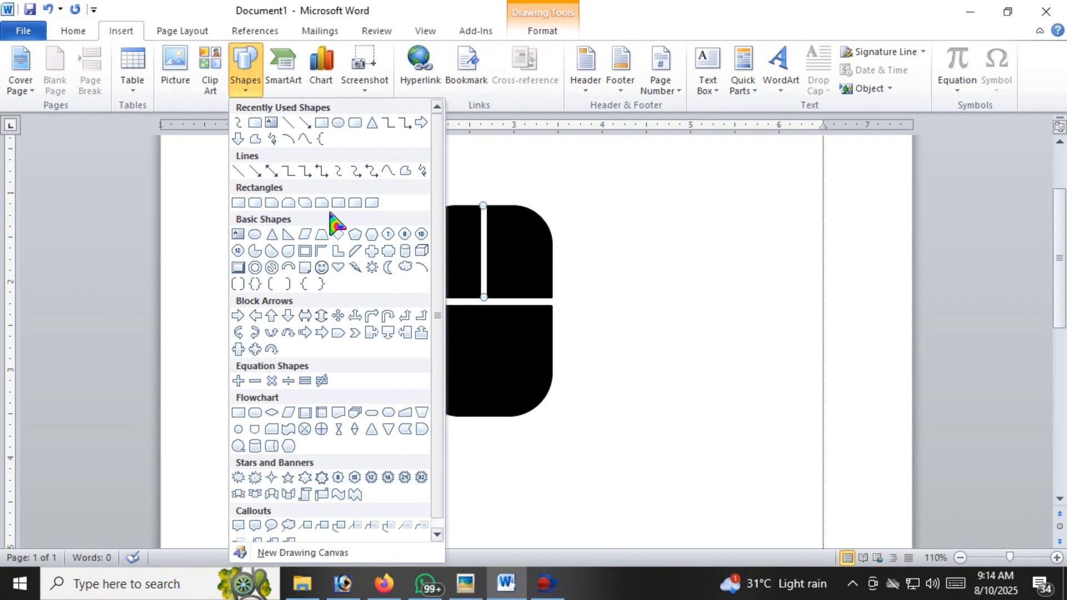
left_click(340, 169)
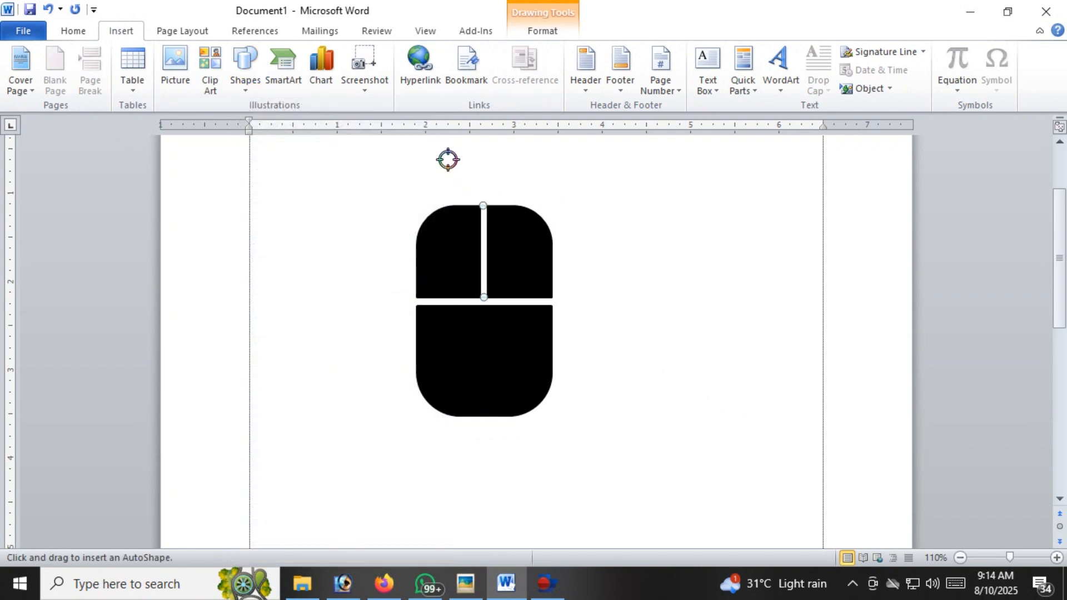
left_click(439, 154)
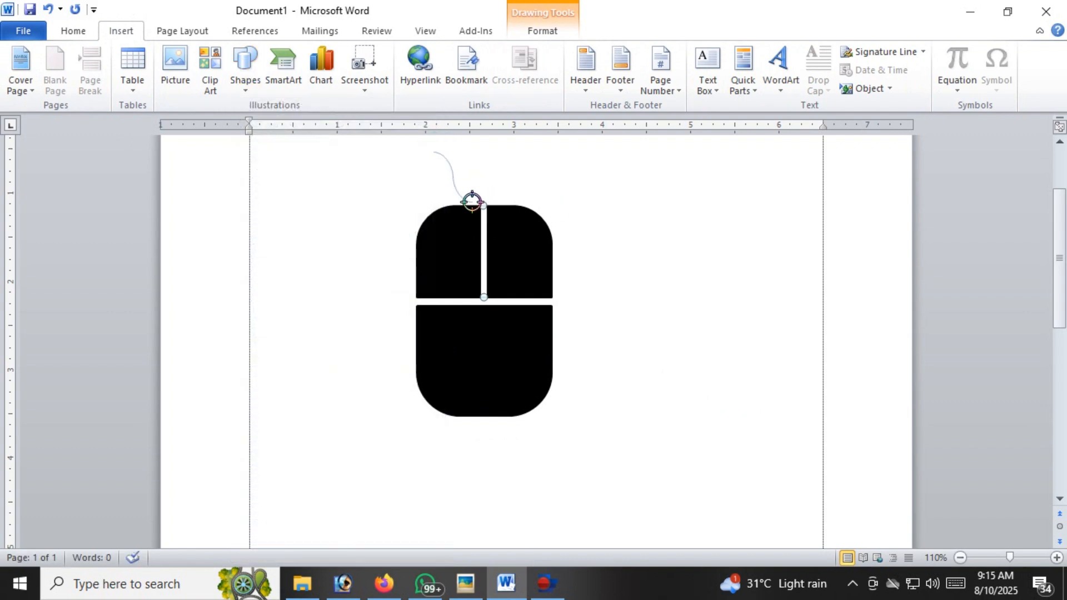
left_click_drag(397, 208, 367, 221)
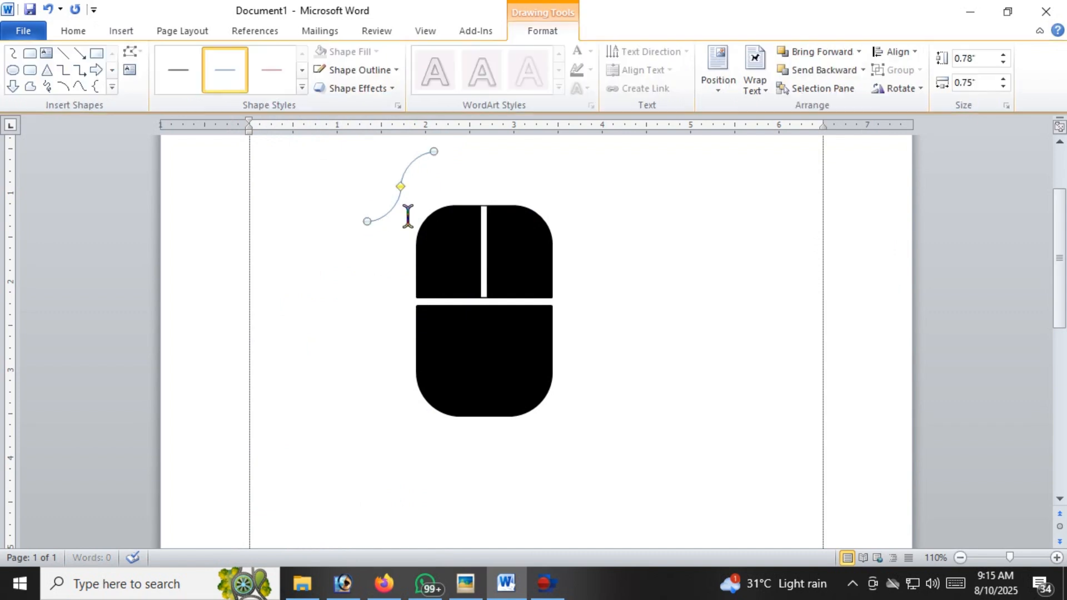
Reposition the curved connector's ends so it rises from the top of the white dividing line, about 0.27" by 0.64"
mouse_move(434, 151)
left_mouse_down()
mouse_move(329, 145)
mouse_move(288, 171)
mouse_move(324, 183)
mouse_move(424, 157)
mouse_move(443, 186)
mouse_move(461, 177)
mouse_move(443, 184)
mouse_move(419, 160)
left_mouse_up()
left_click(432, 168)
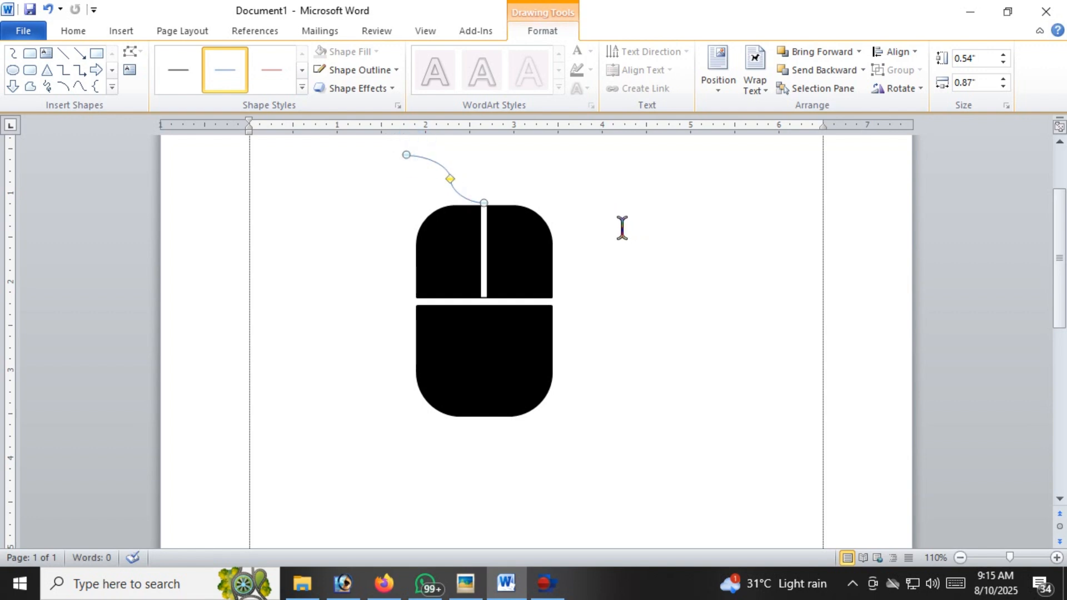
left_click_drag(406, 155, 507, 147)
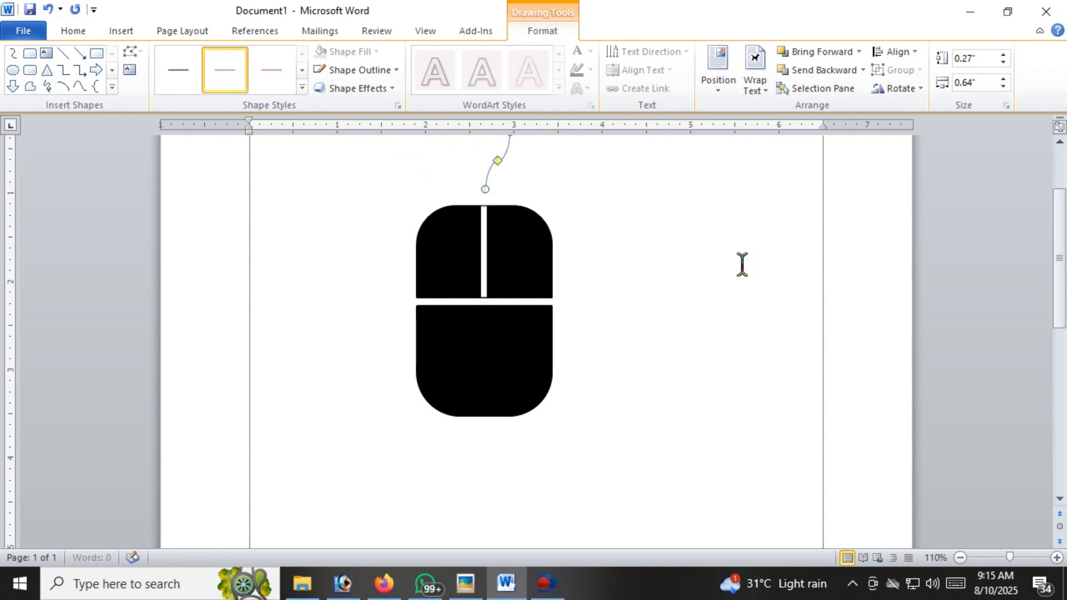
key("Down")
key("Down")
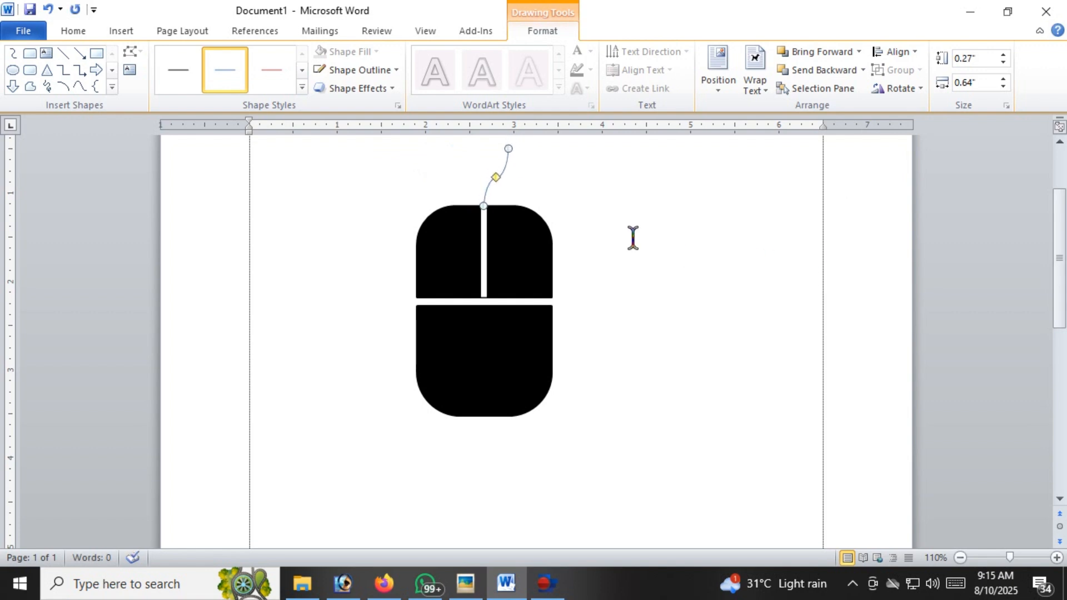
Format the curved cable with a black outline and a weight of 2¼ pt
left_click(396, 72)
left_click(334, 103)
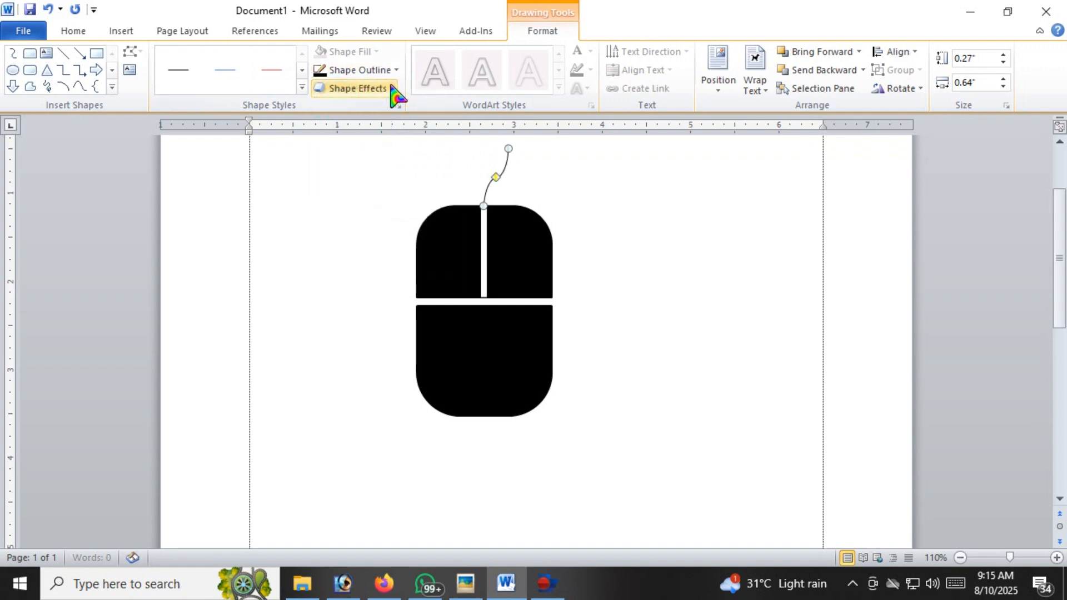
left_click(394, 70)
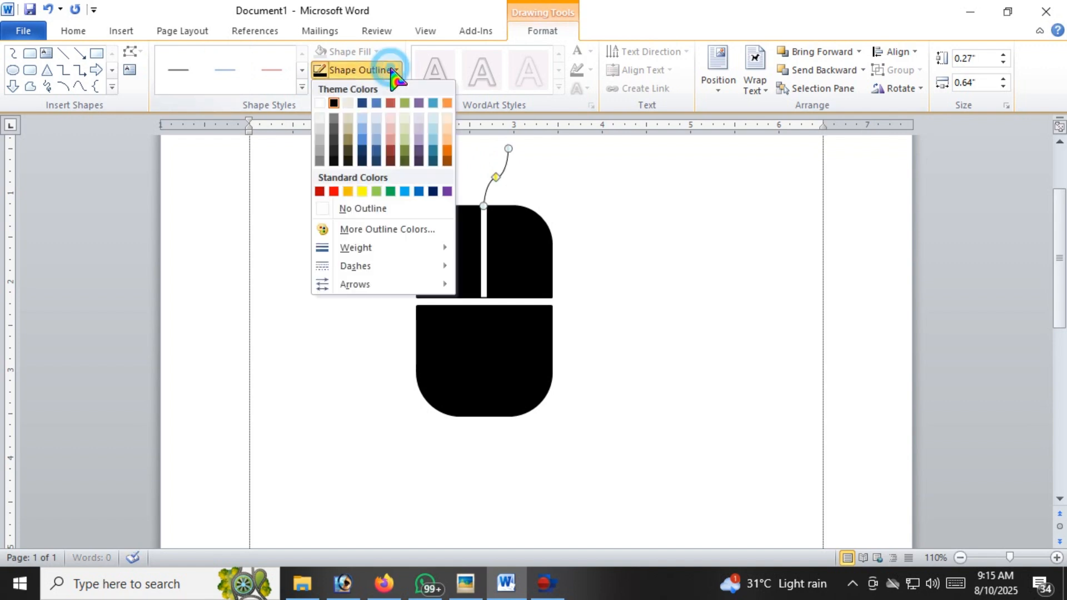
left_click(376, 250)
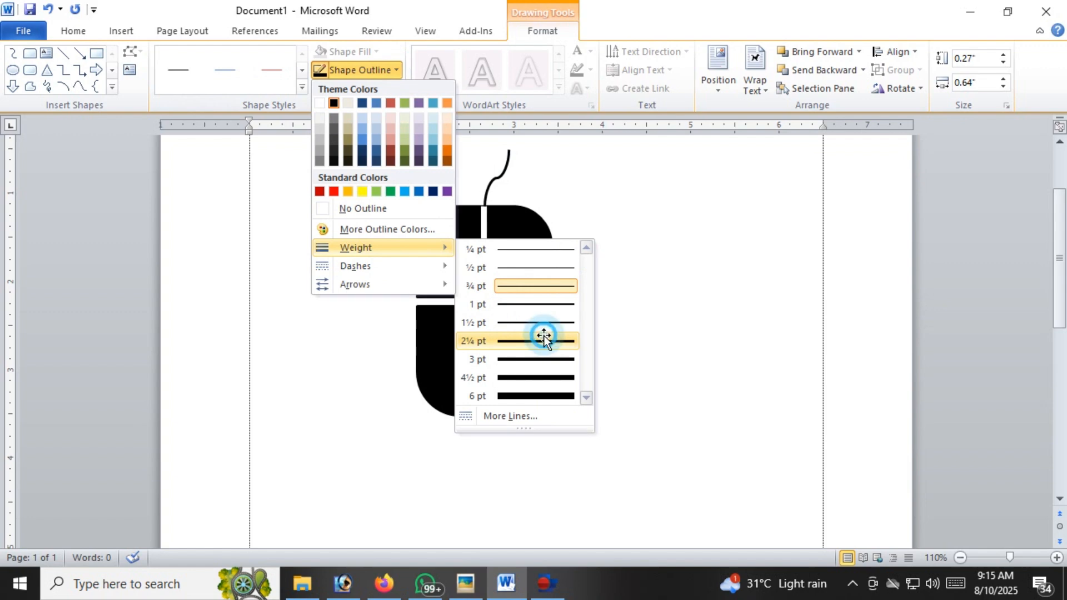
left_click(543, 340)
Extend the cable's free end up and to the right until the curve measures about 0.39" by 0.92"
left_click(510, 276)
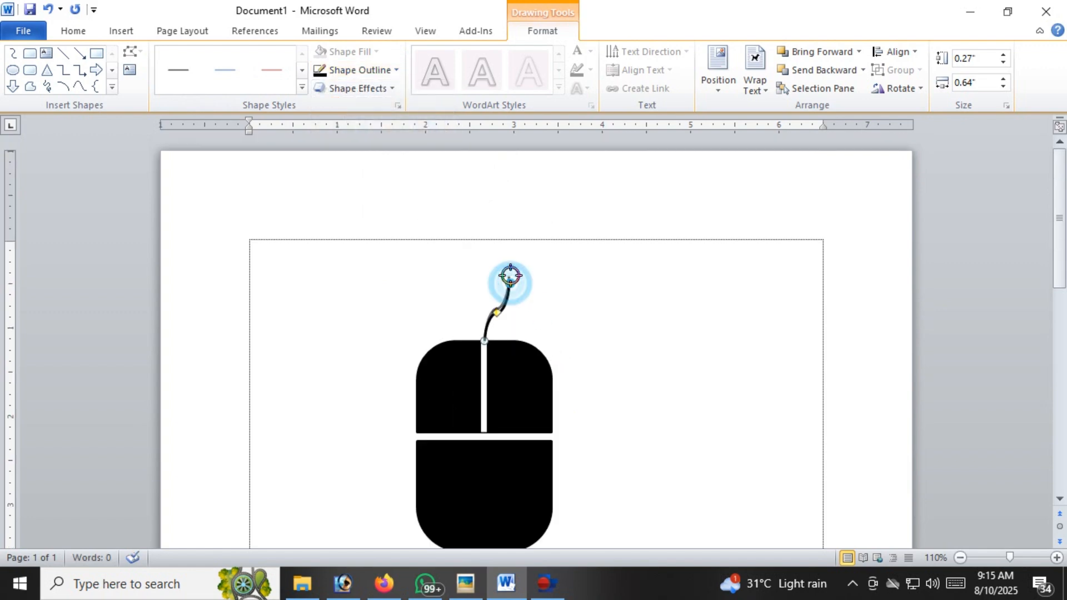
left_click_drag(511, 276, 520, 258)
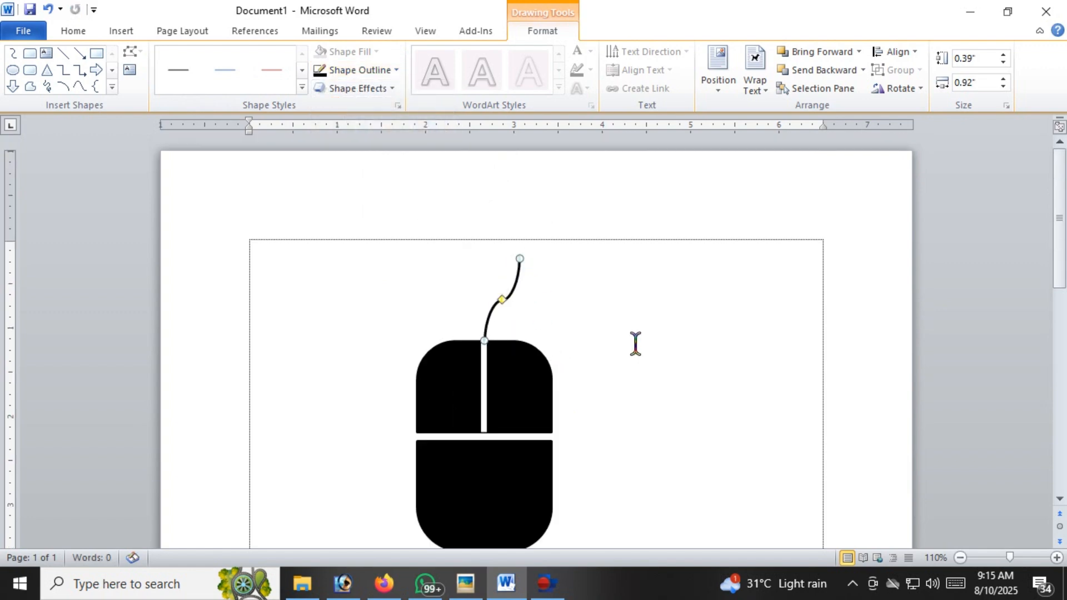
scroll(635, 343, "down", 3)
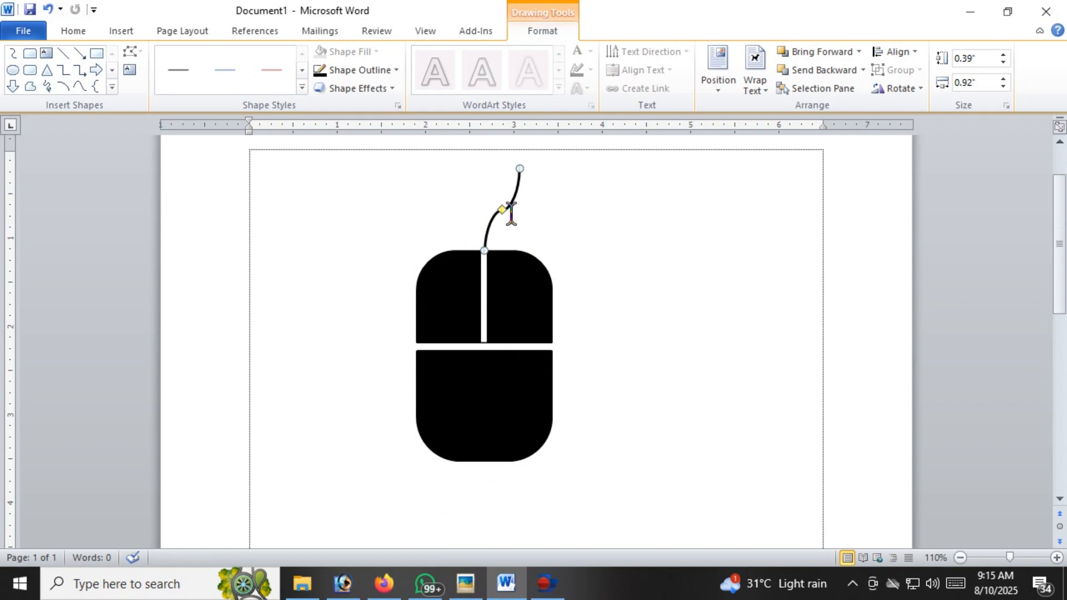
Group the cable, the white dividing line and both black halves of the mouse into one object
left_click(484, 266, "shift")
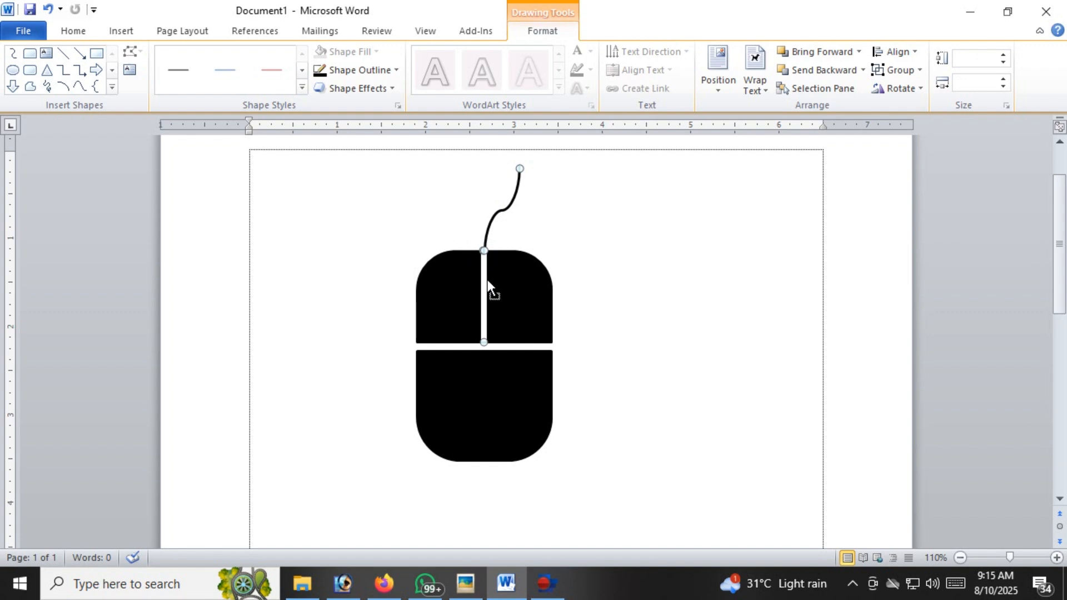
left_click(452, 292, "shift")
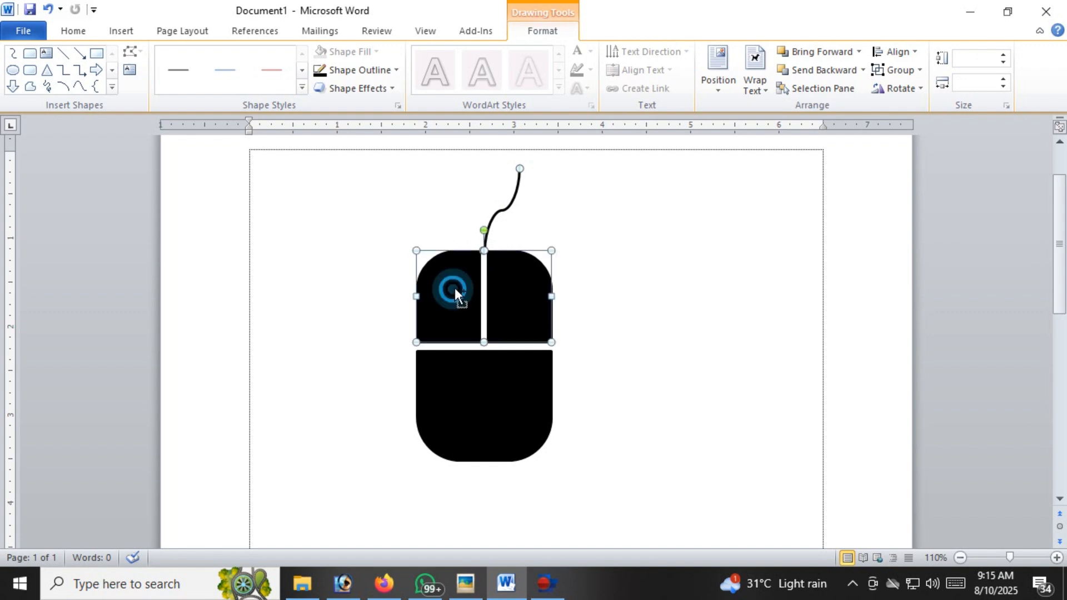
left_click(488, 361, "shift")
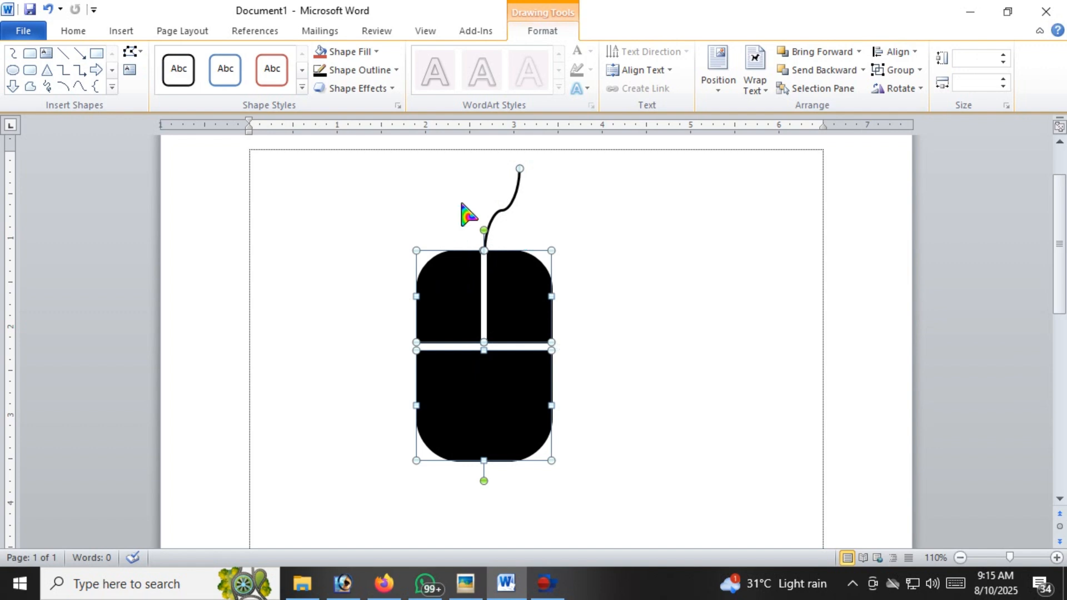
right_click(518, 301)
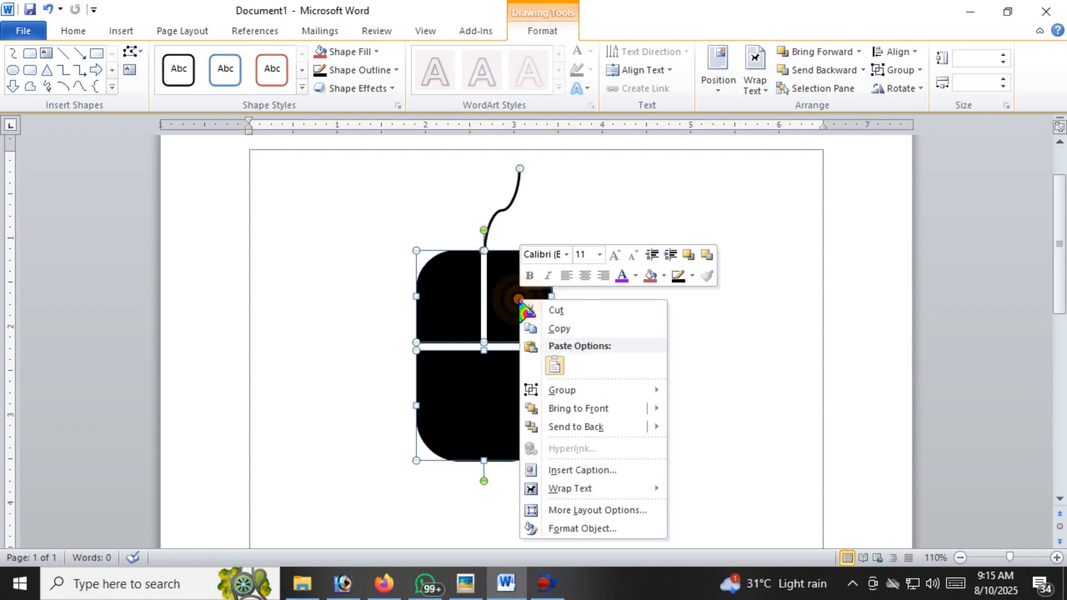
left_click(558, 392)
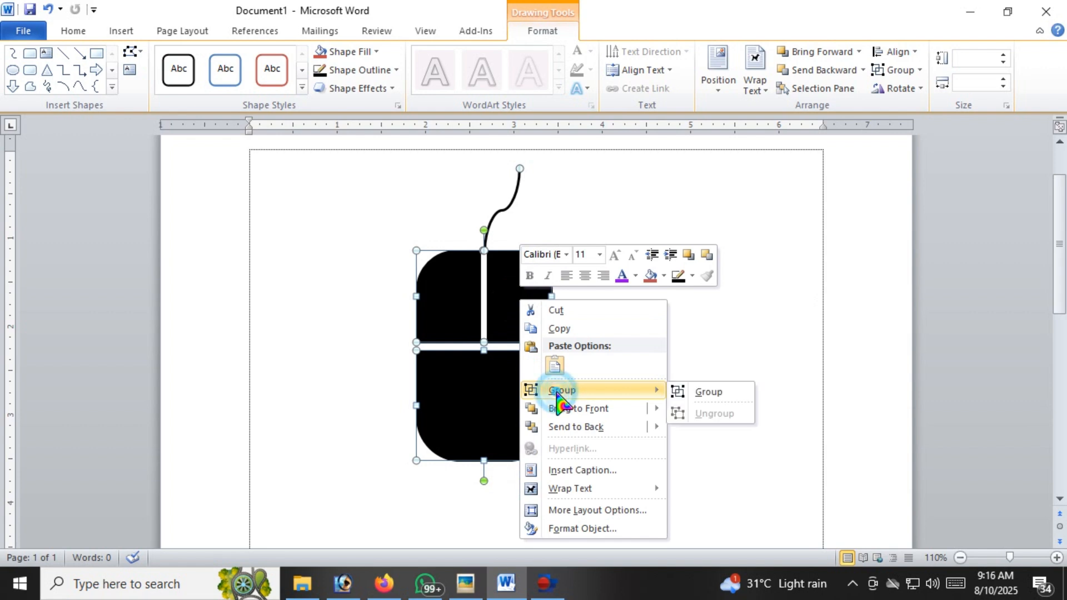
left_click(732, 393)
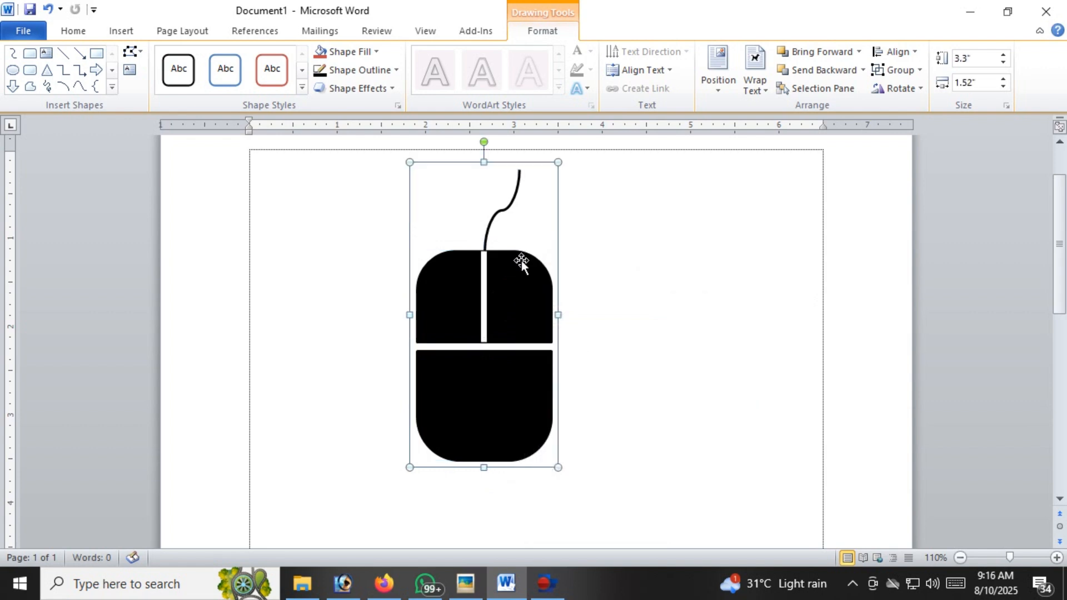
mouse_move(523, 298)
left_mouse_down()
mouse_move(728, 308)
mouse_move(529, 311)
mouse_move(547, 314)
left_mouse_up()
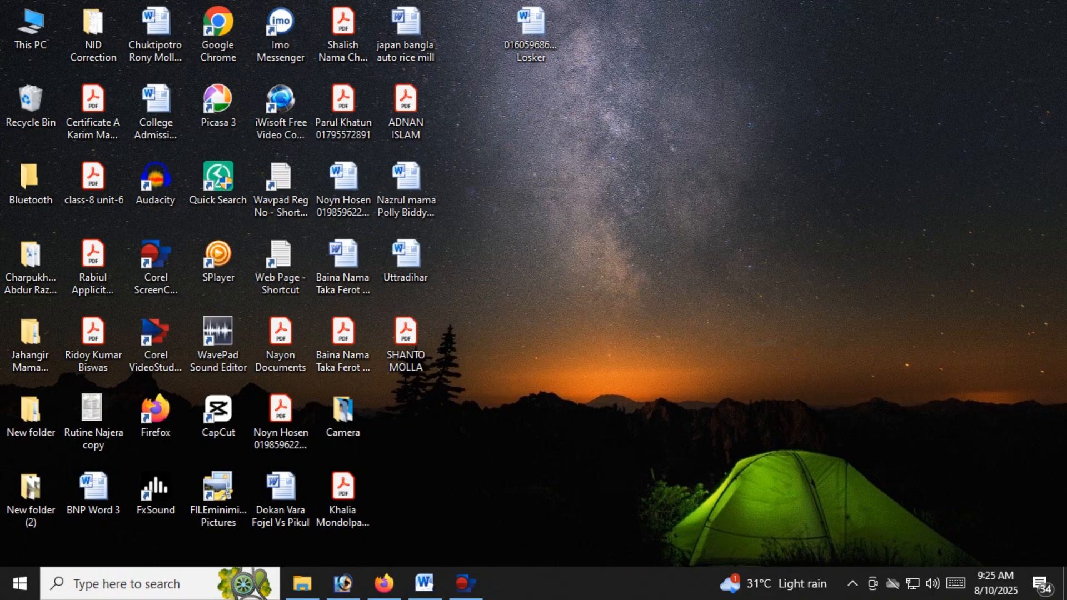
Switch to the Word document with the one-column number table and add three empty rows at the table's end
left_click(424, 583)
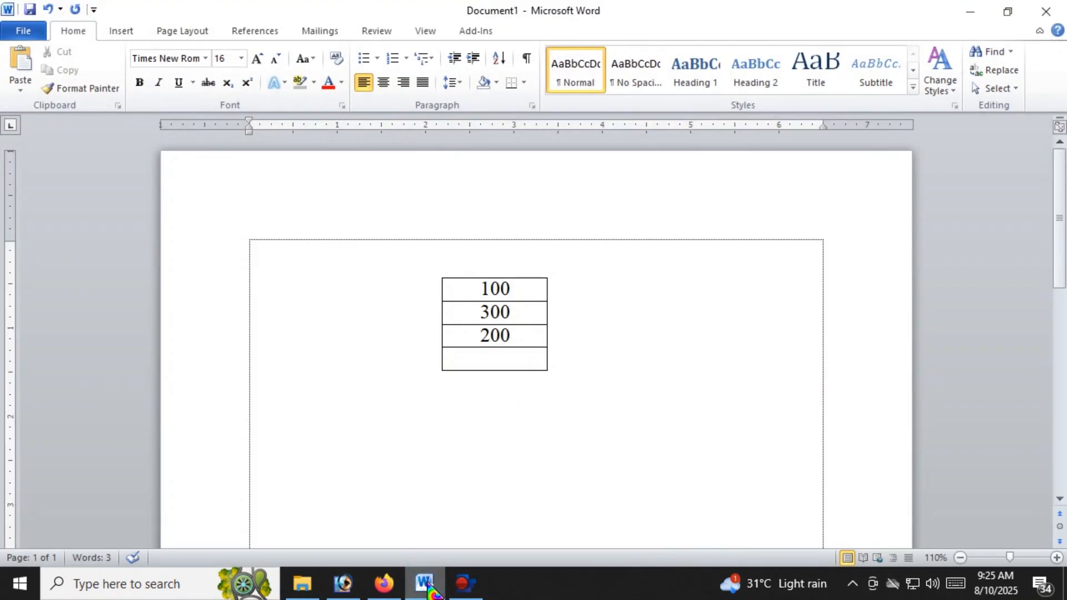
left_click(509, 288)
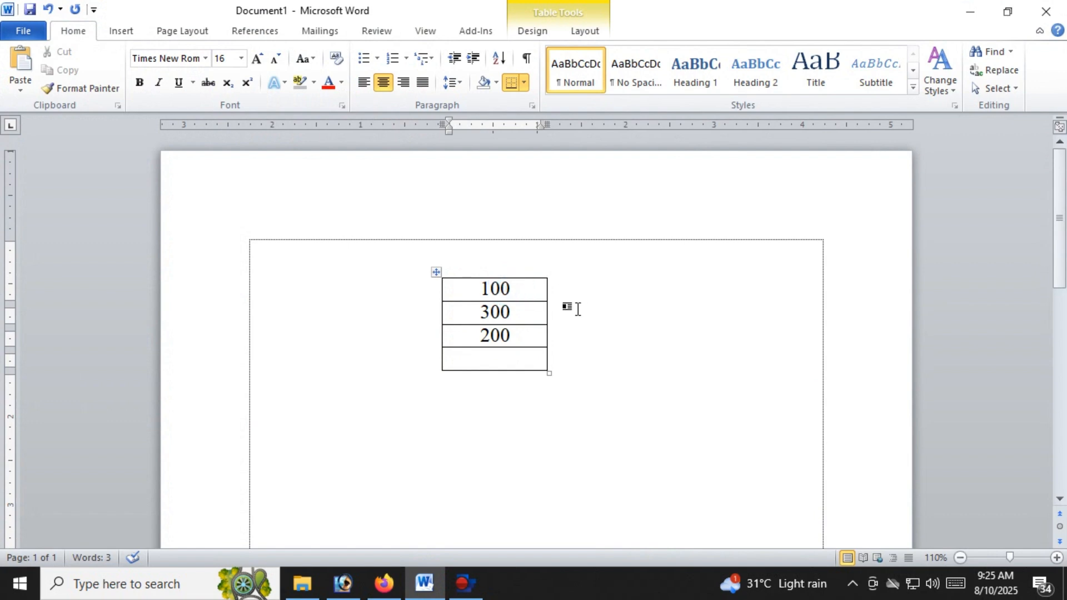
left_click(521, 336)
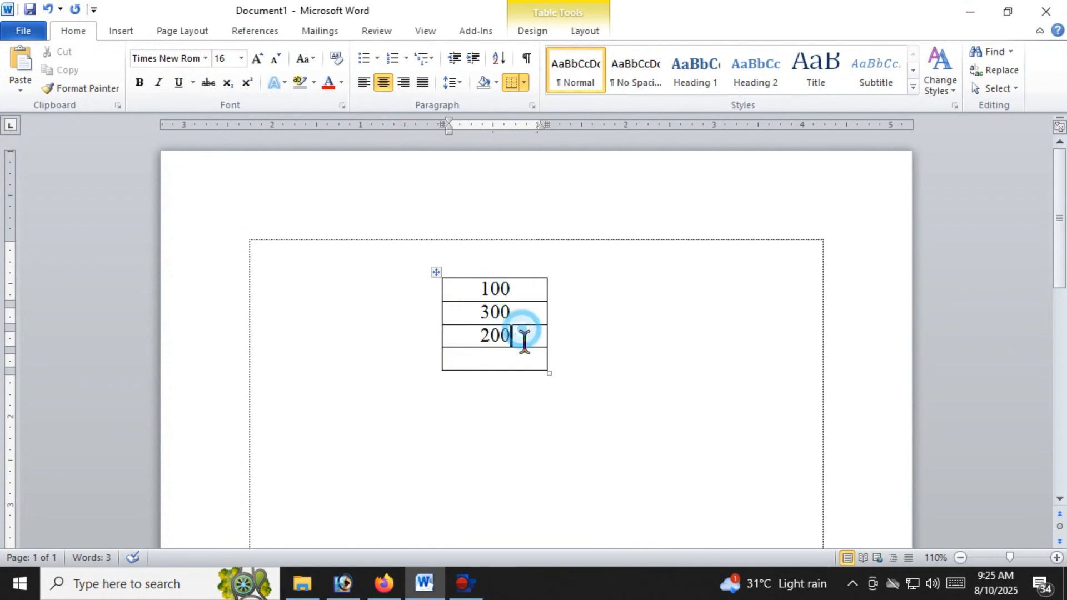
left_click(526, 360)
key("Tab")
key("Tab")
key("Tab")
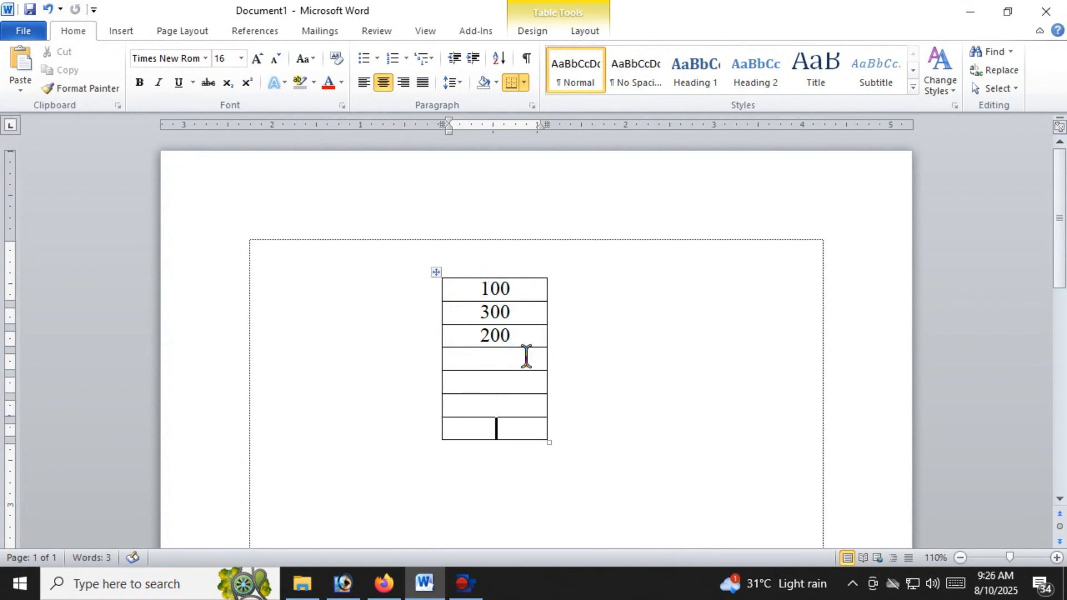
Fill the next three empty cells below 200 with 400, 300 and 500
scroll(524, 357, "down", 1)
left_click(512, 319)
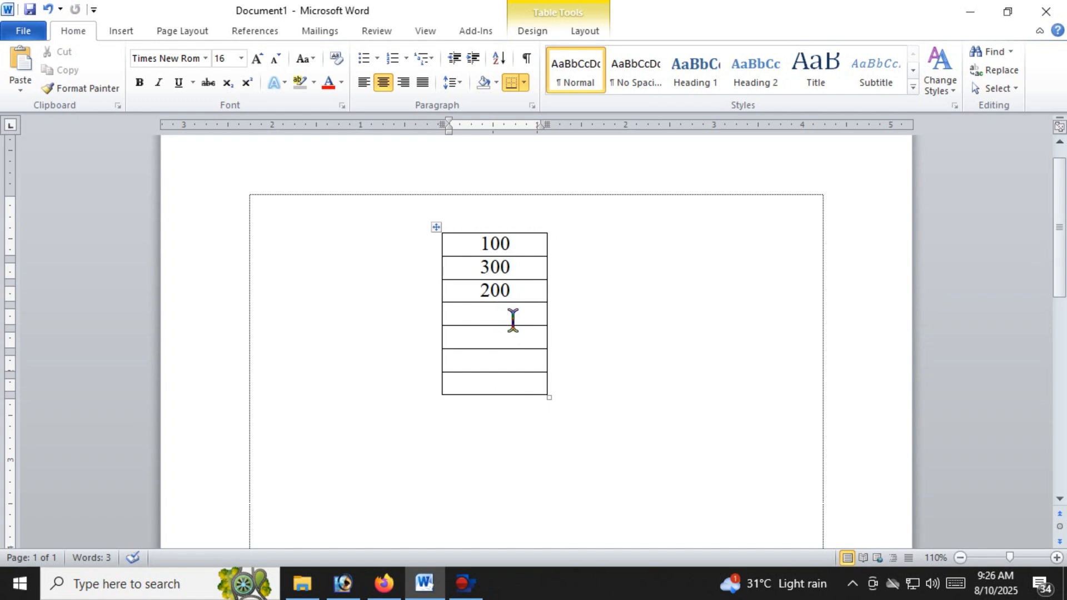
type("400")
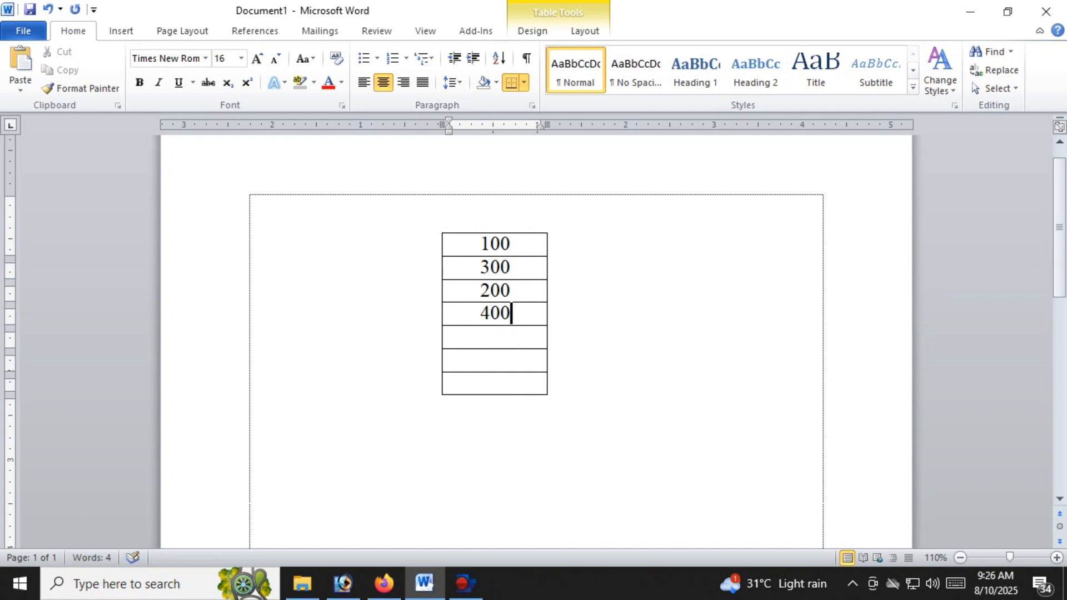
key("Tab")
type("30")
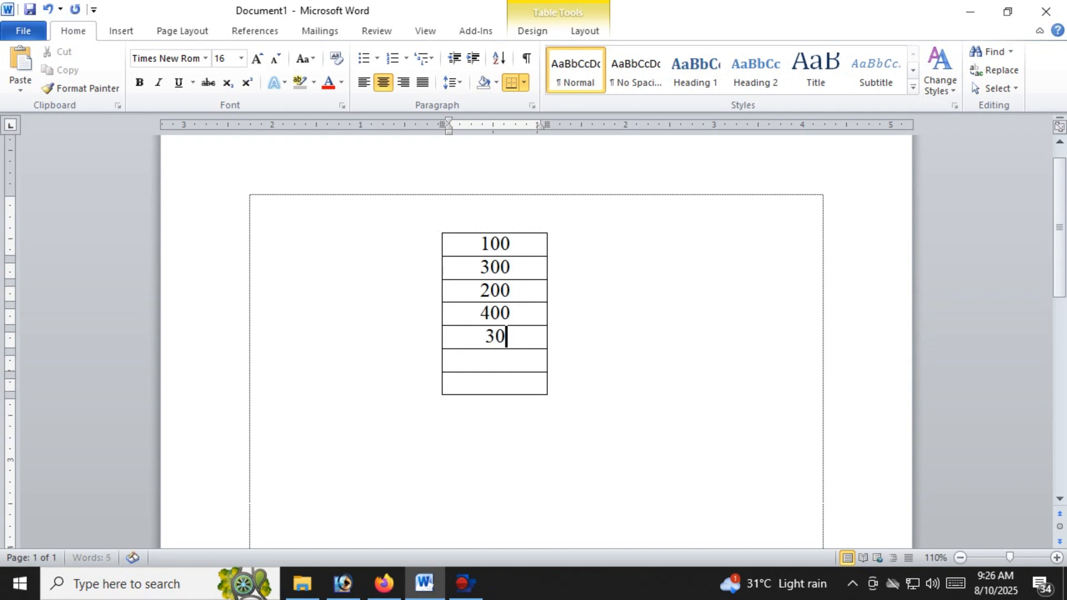
type("0")
key("Tab")
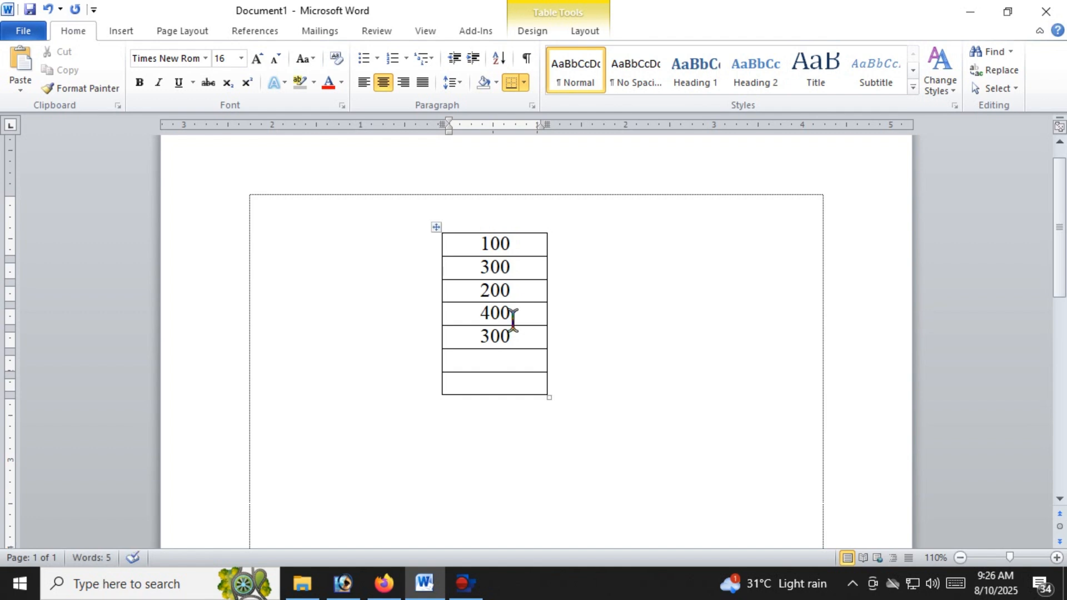
type("500")
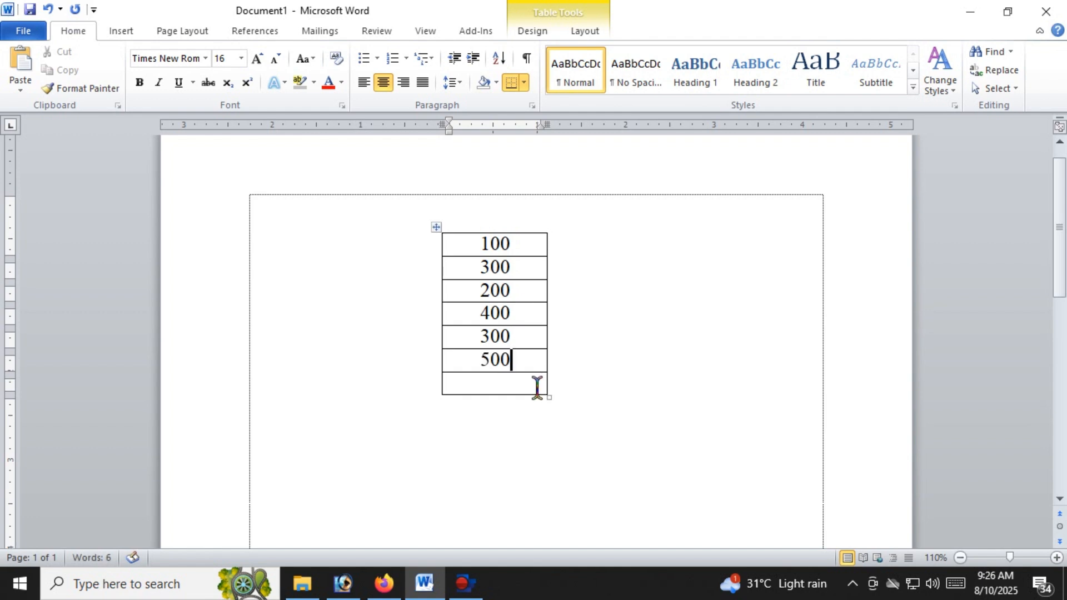
Insert the formula =SUM(ABOVE) in the table's last cell to total the column
left_click(522, 382)
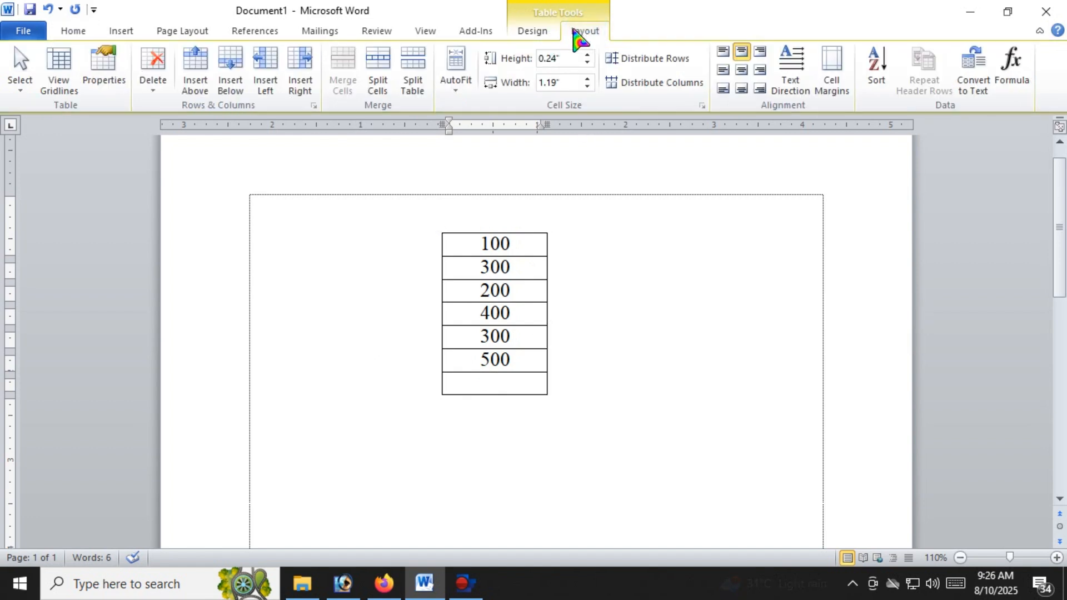
left_click(575, 33)
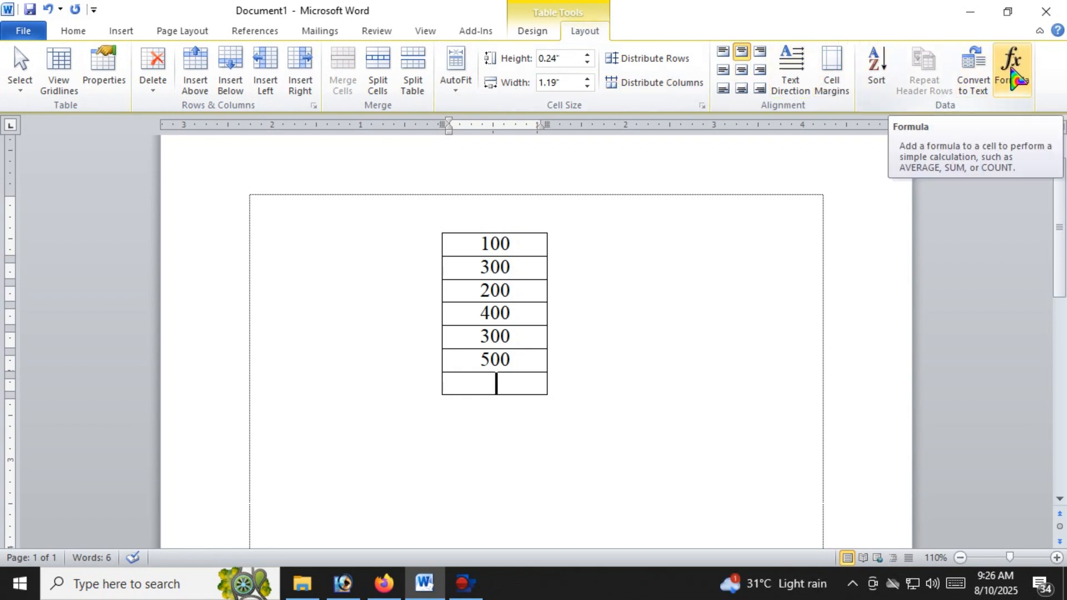
left_click(1013, 77)
mouse_move(700, 217)
left_mouse_down()
mouse_move(693, 243)
mouse_move(721, 233)
mouse_move(702, 214)
mouse_move(689, 234)
mouse_move(700, 236)
left_mouse_up()
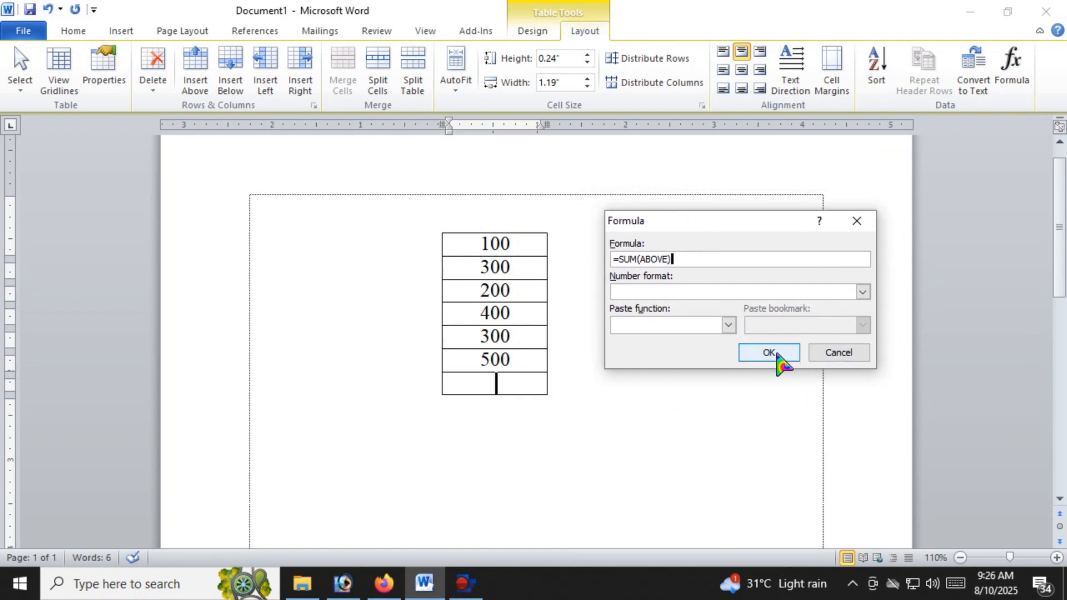
left_click(770, 353)
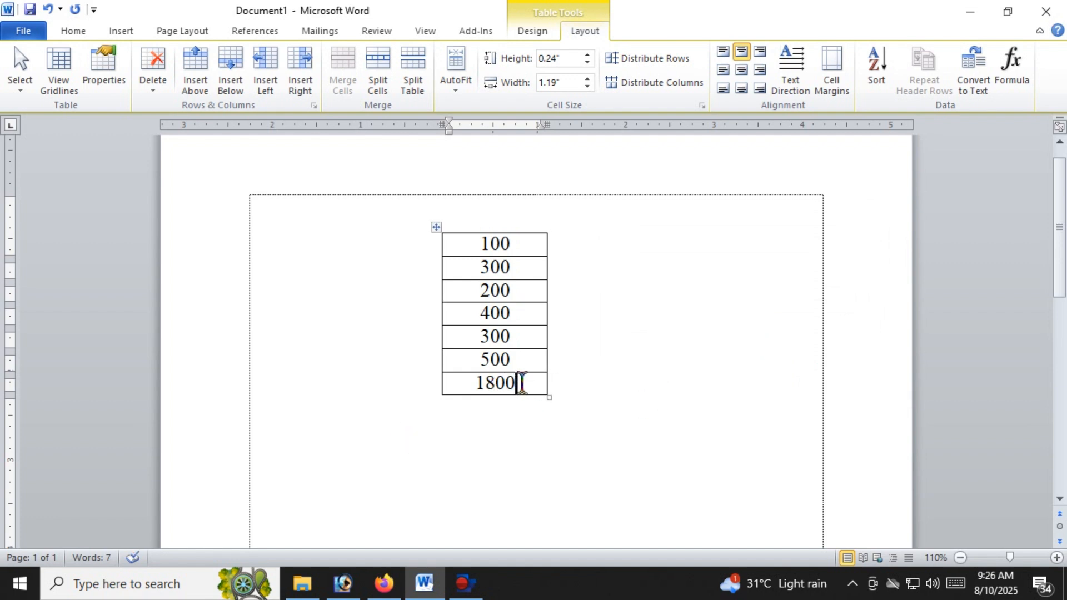
left_click_drag(521, 383, 477, 383)
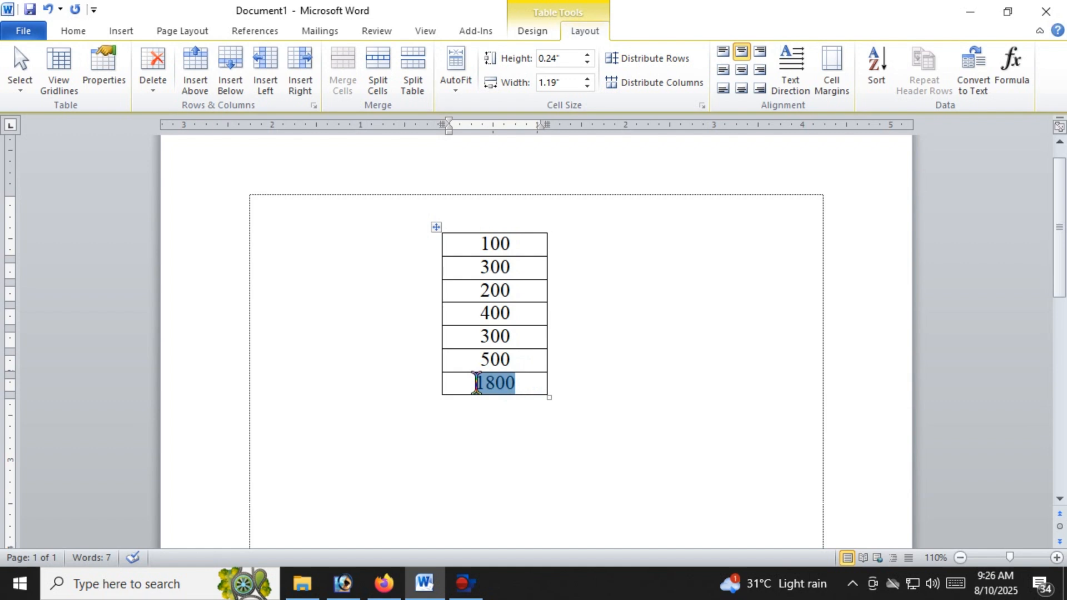
left_click(533, 381)
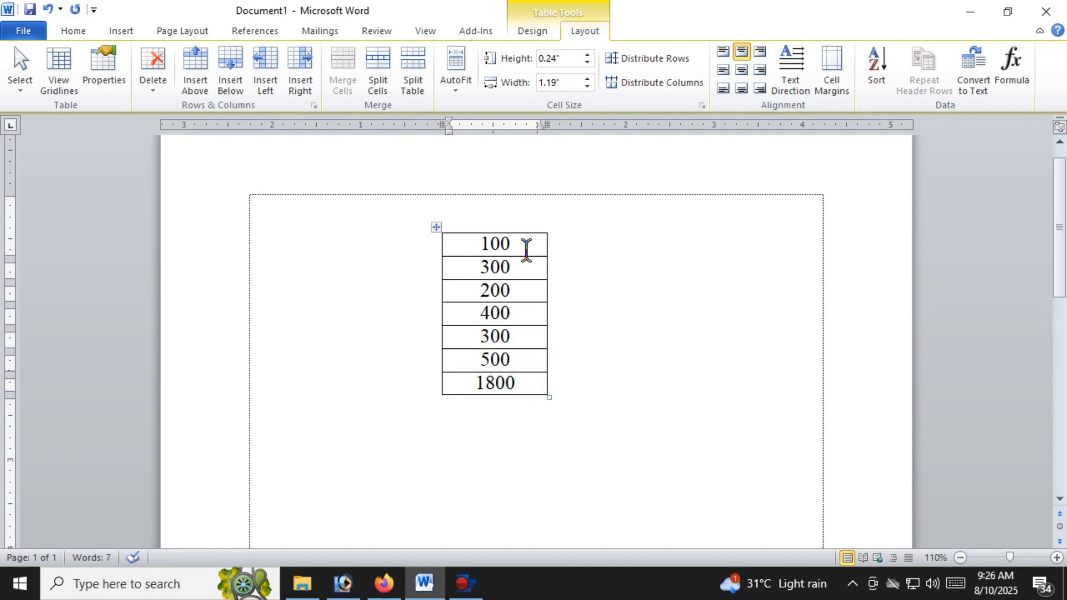
left_click_drag(526, 249, 480, 380)
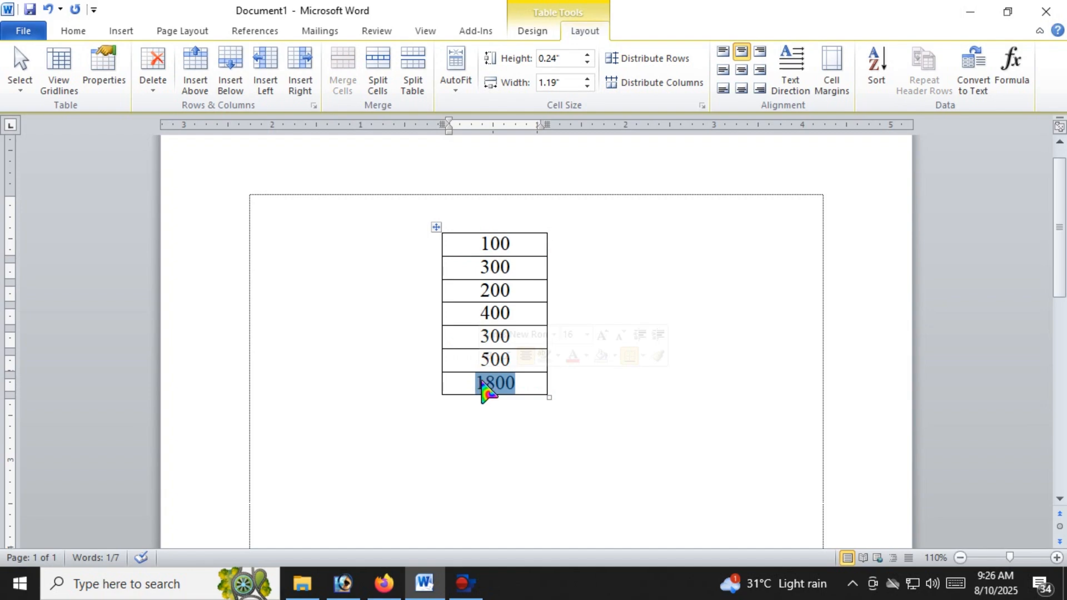
left_click(487, 383)
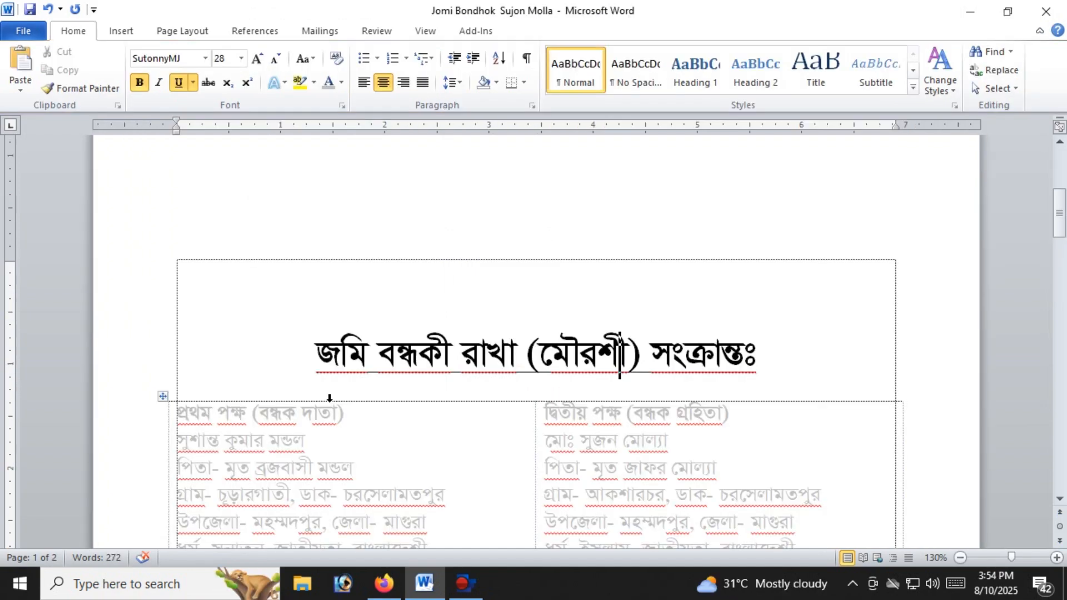
Examine both pages of the Bengali mortgage deed, including the party details, the agreement text and the land table
scroll(330, 400, "down", 5)
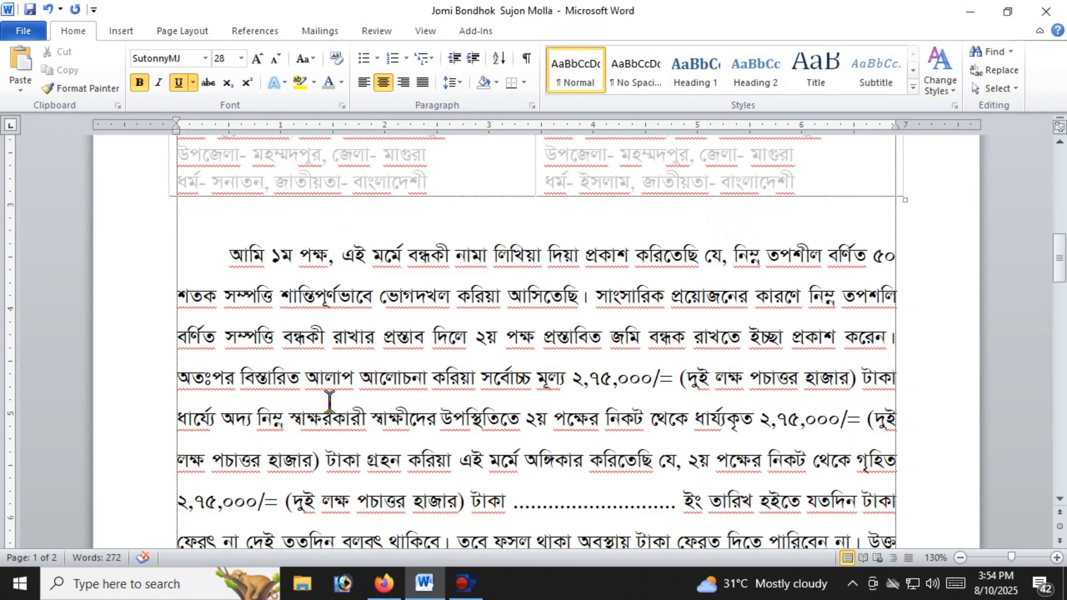
scroll(329, 400, "down", 4)
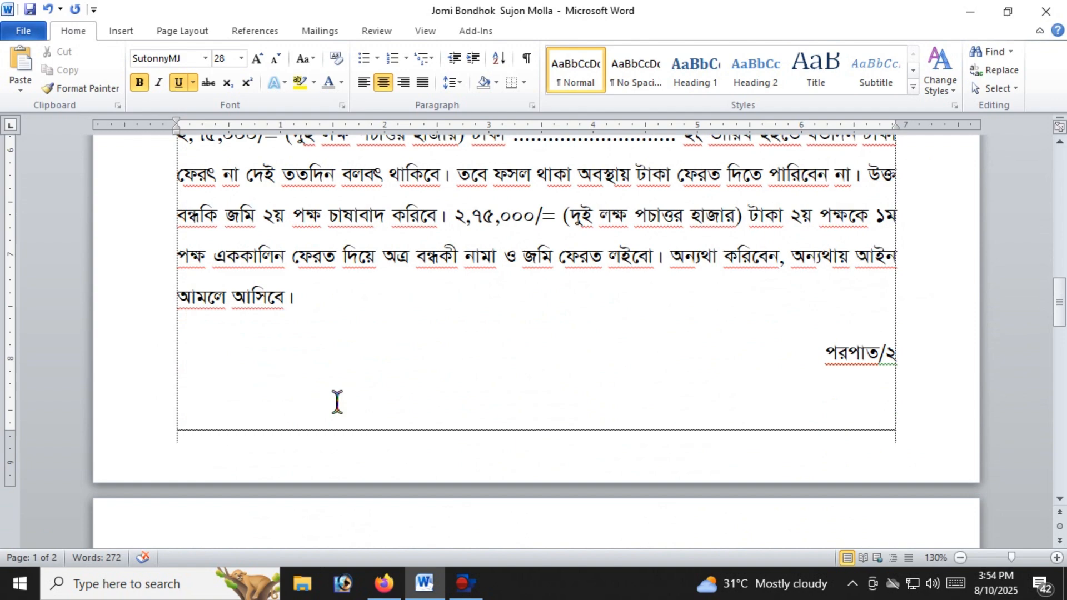
scroll(367, 389, "up", 8)
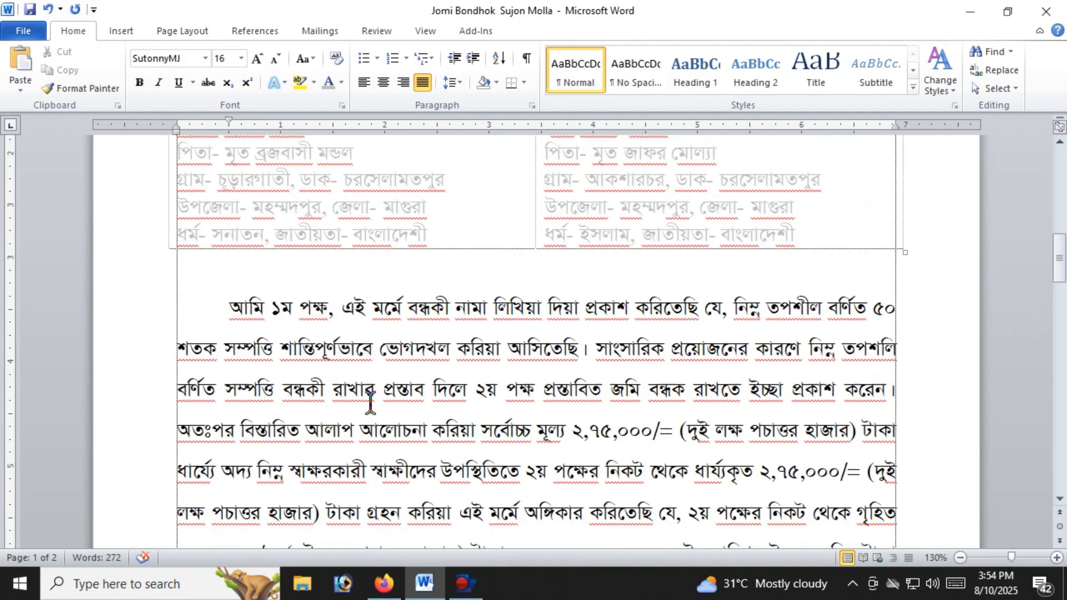
scroll(369, 400, "down", 12)
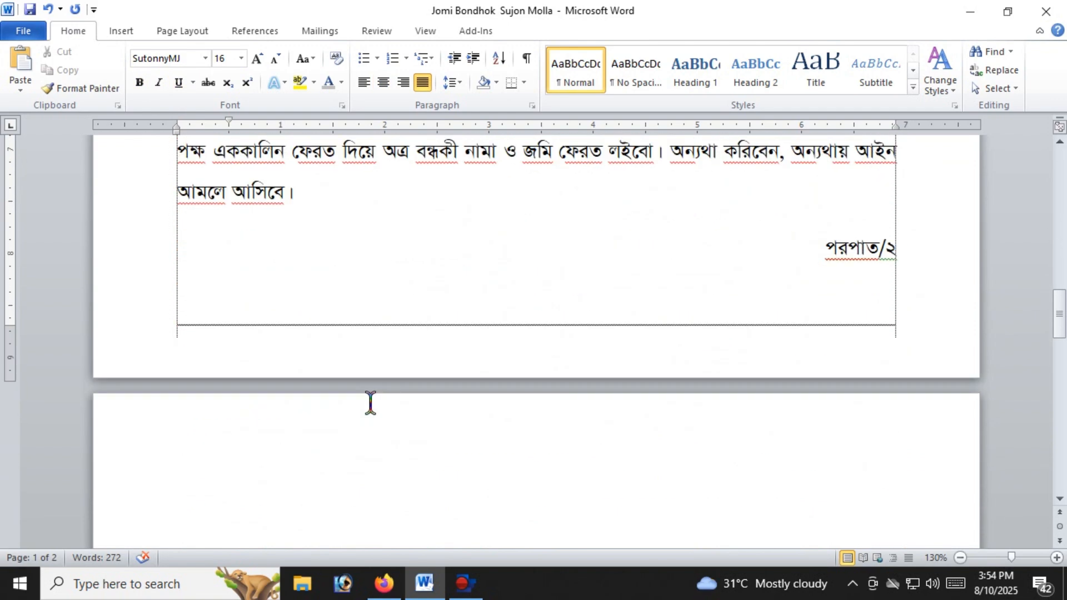
scroll(368, 413, "down", 5)
scroll(367, 414, "up", 10)
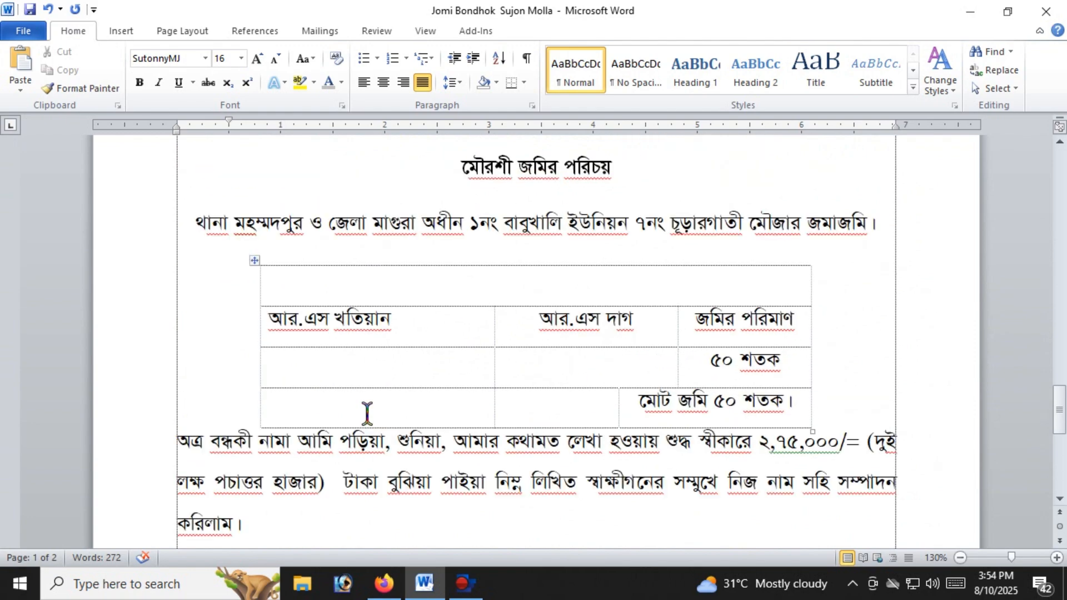
scroll(365, 414, "up", 10)
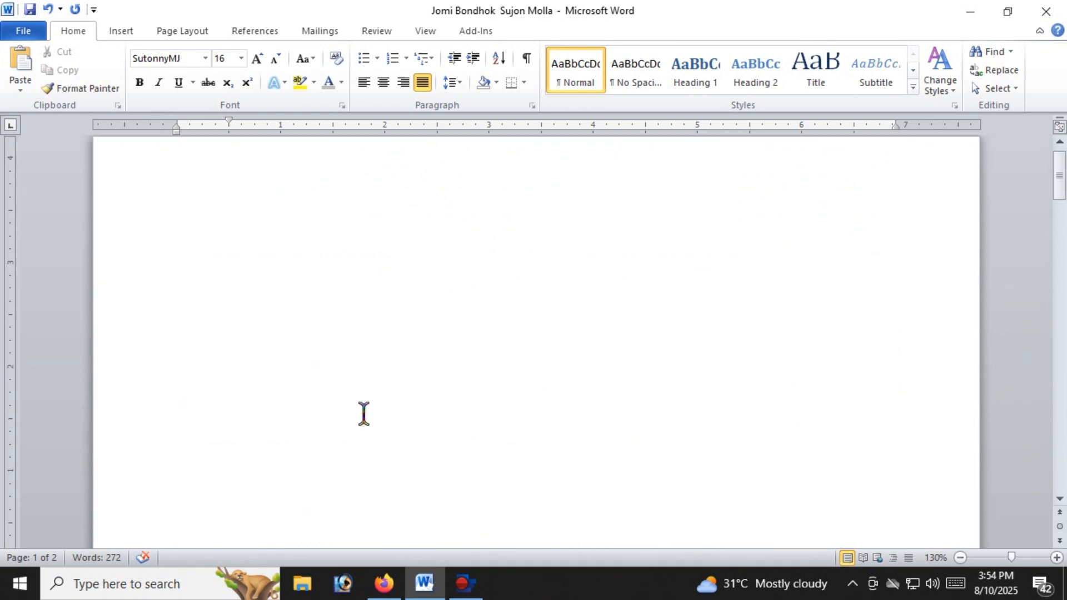
scroll(309, 378, "down", 5)
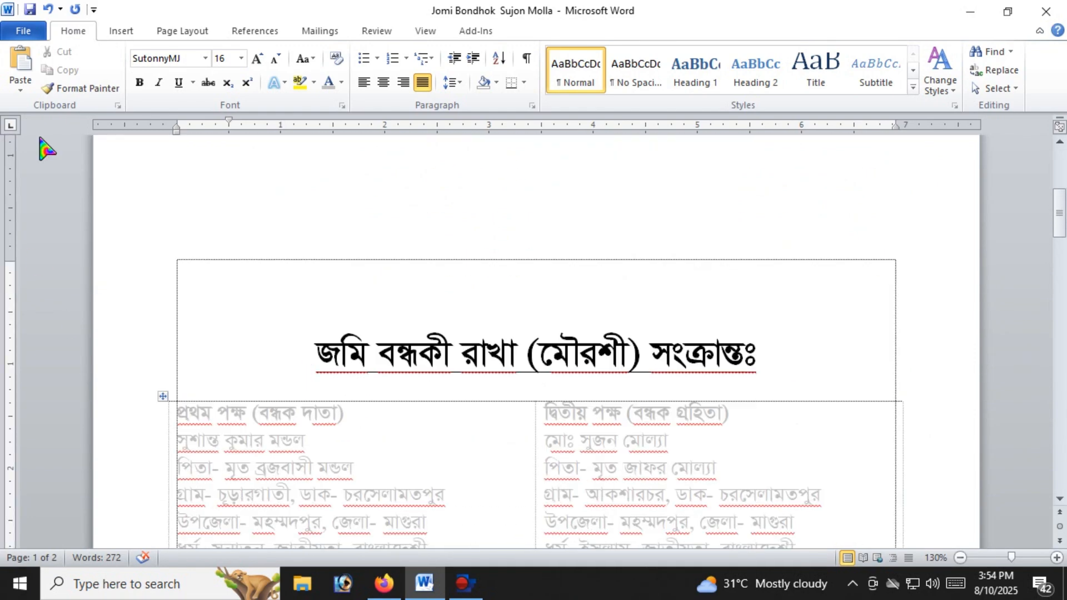
Start a PDF export of the mortgage deed and choose the Desktop as its destination
left_click(23, 33)
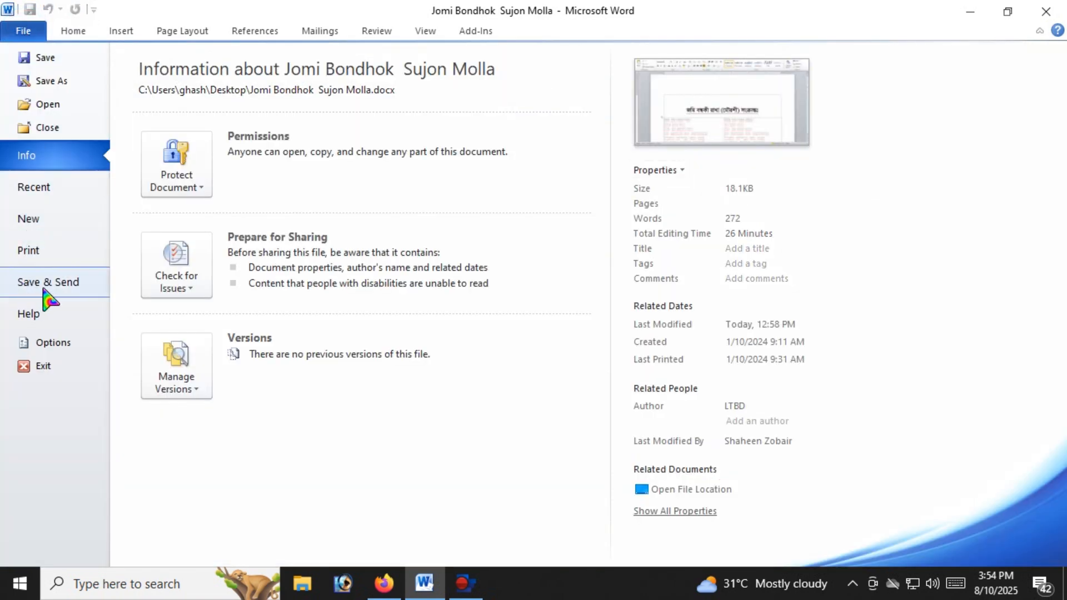
left_click(68, 294)
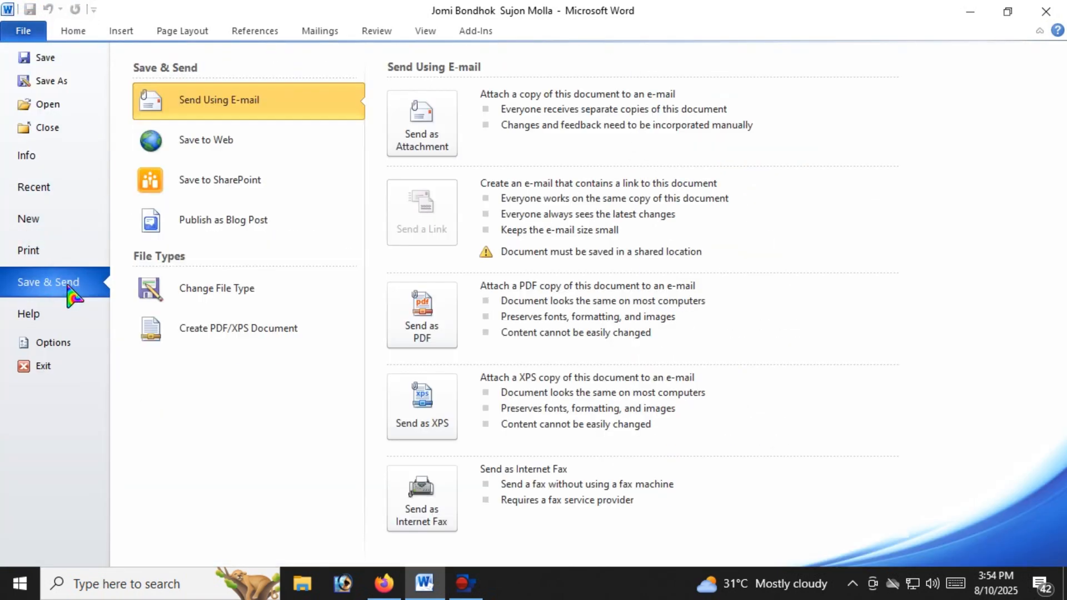
left_click(202, 341)
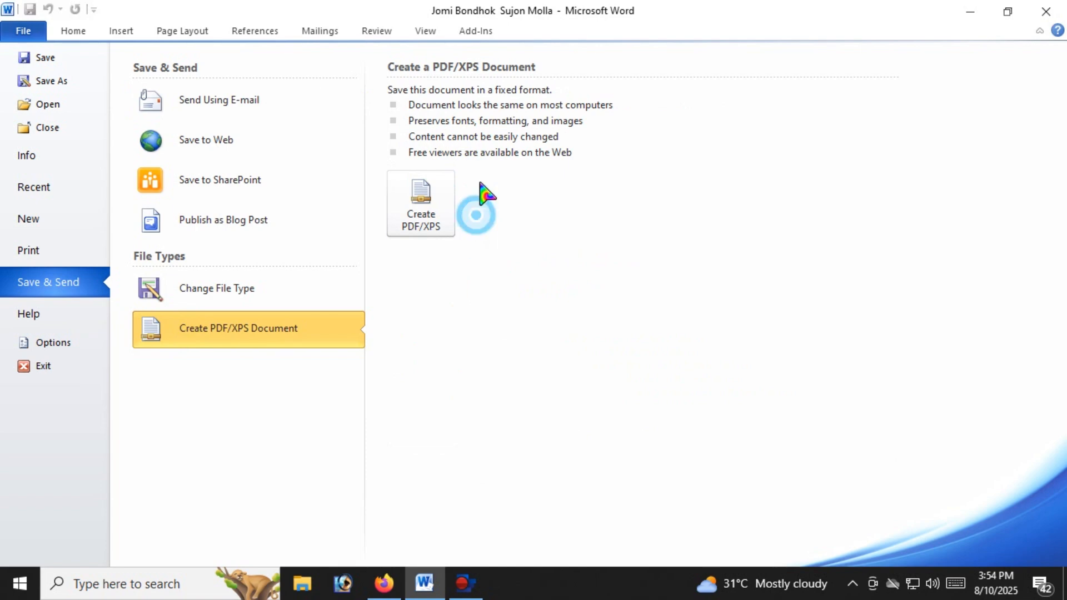
left_click(420, 217)
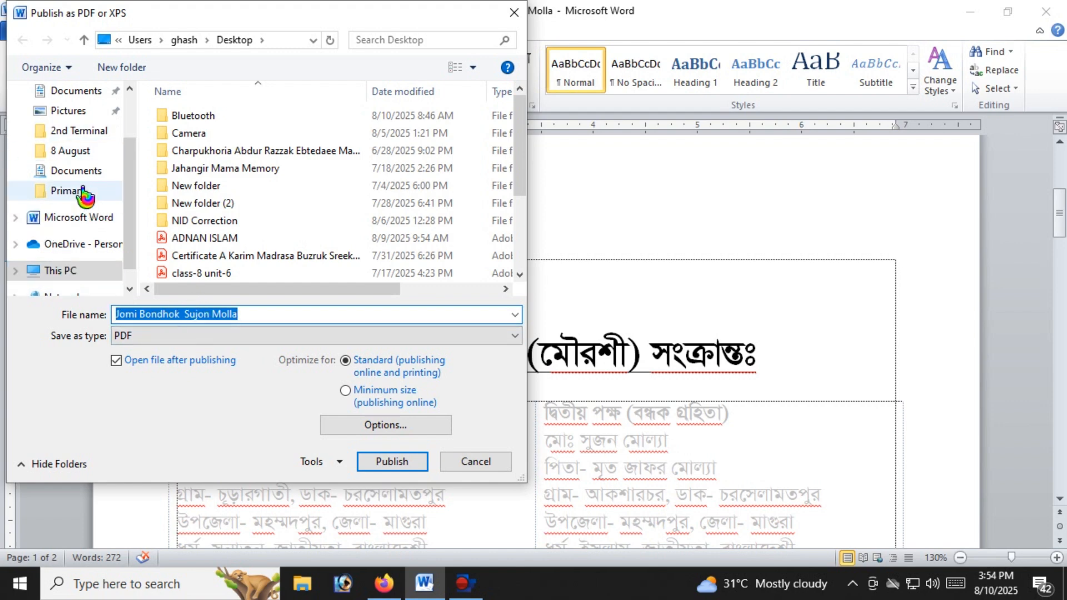
scroll(136, 152, "up", 2)
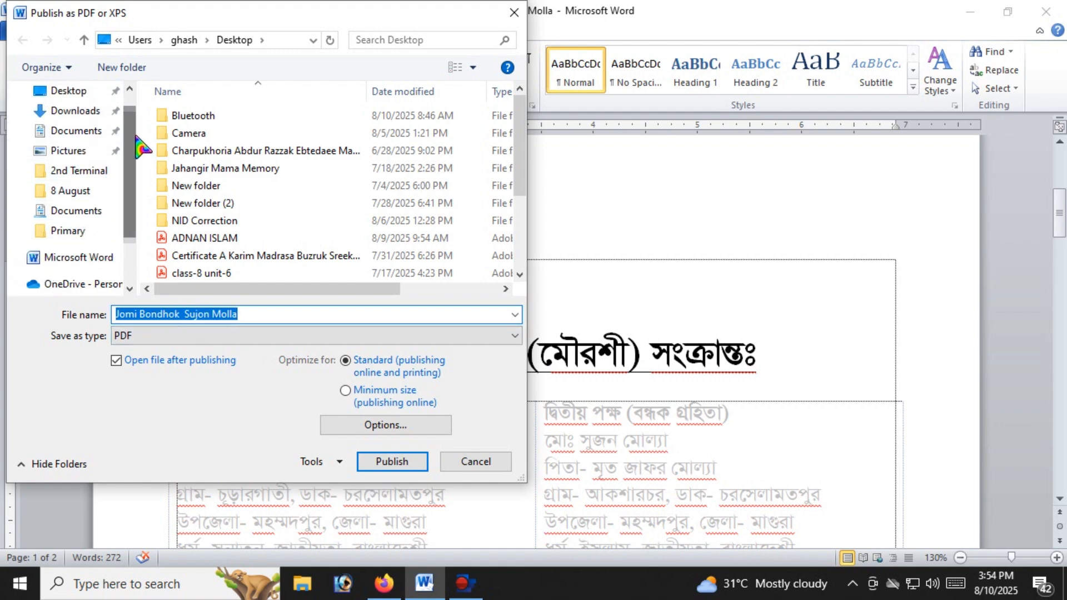
left_click(72, 90)
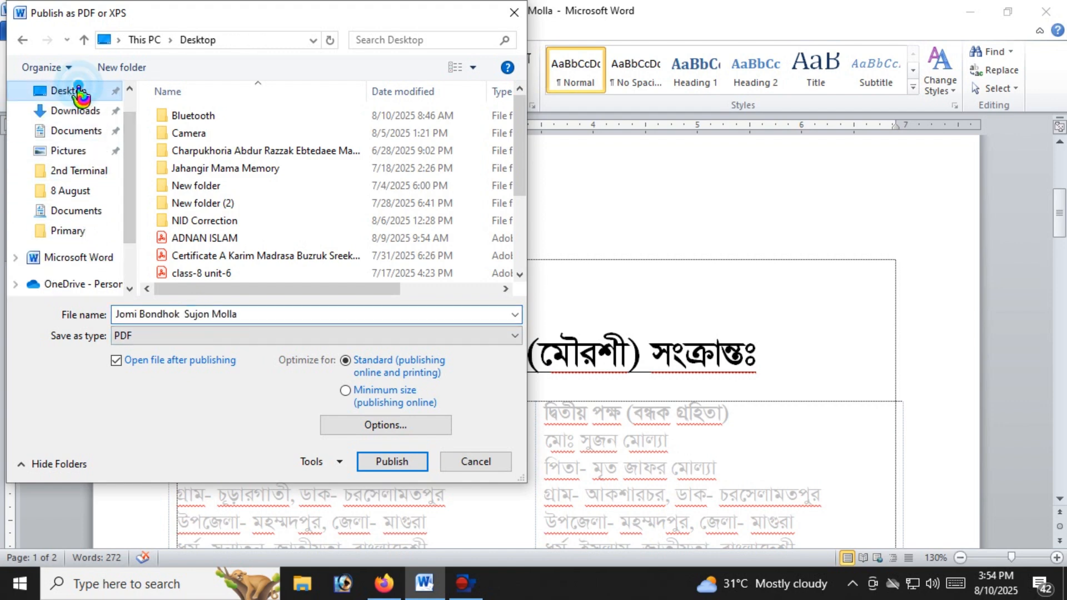
Keep the document's existing file name and publish the deed as a PDF with standard optimization, opening the file after publishing
left_click(147, 315)
left_click_drag(271, 315, 101, 311)
left_click(189, 314)
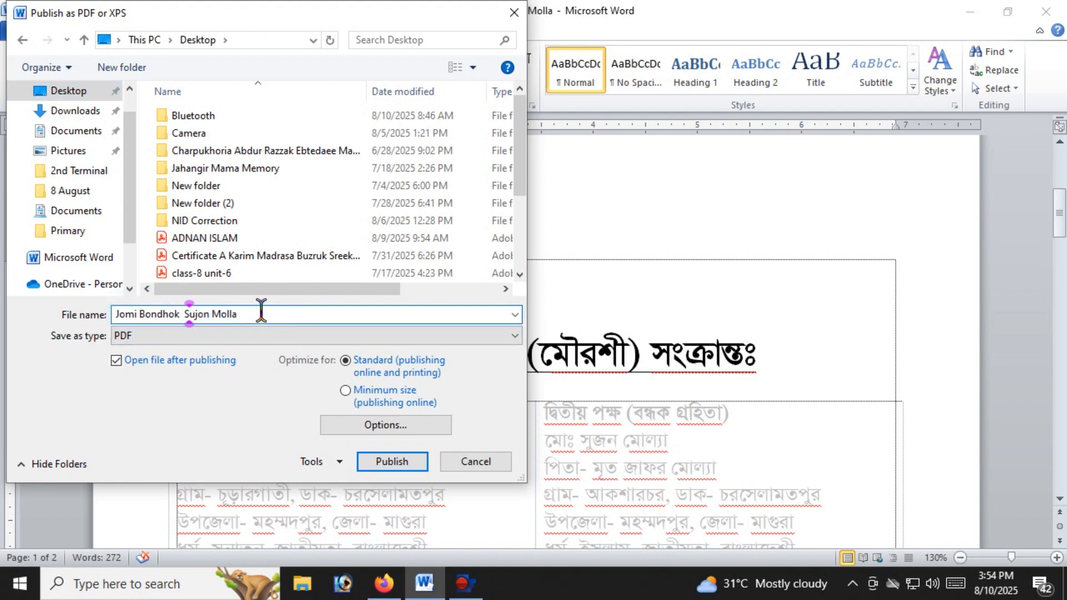
left_click_drag(270, 310, 103, 314)
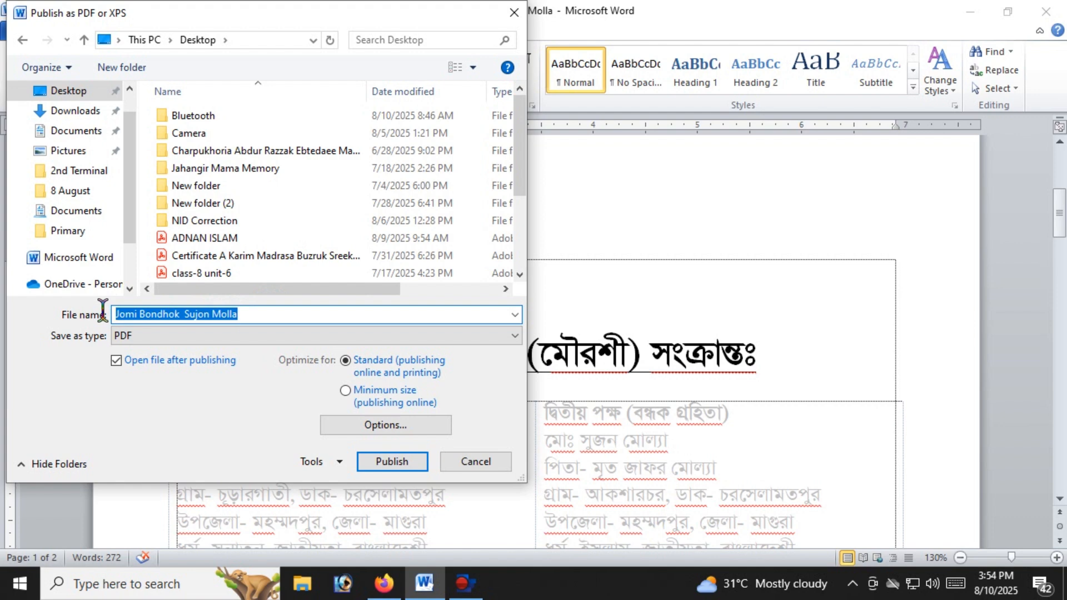
left_click(174, 314)
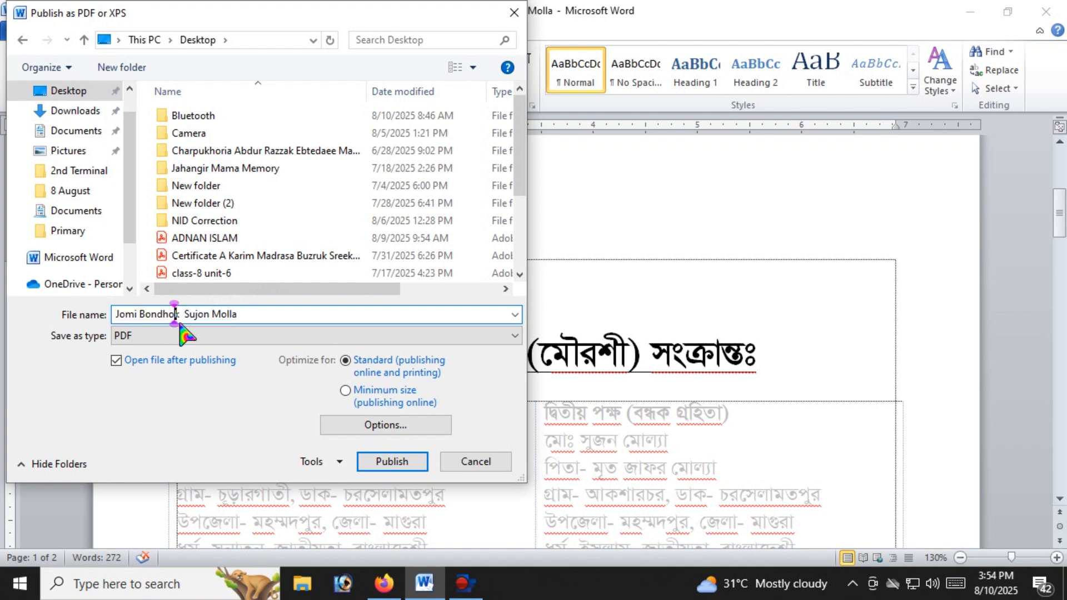
left_click(392, 463)
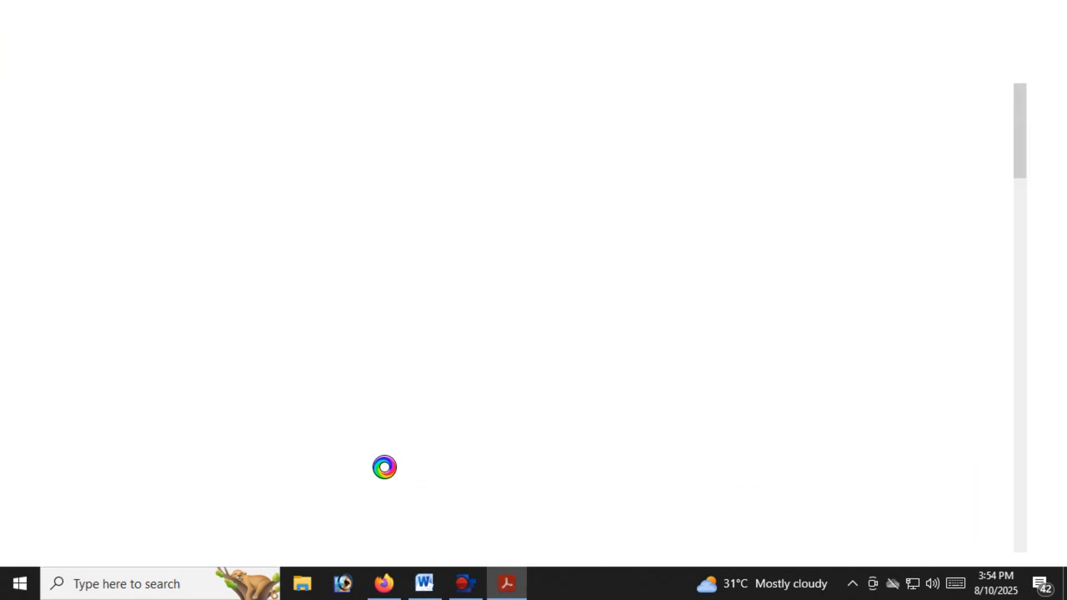
Check the published PDF's first page and close both the PDF and the Word deed without saving changes
scroll(576, 415, "down", 3)
scroll(577, 416, "down", 10)
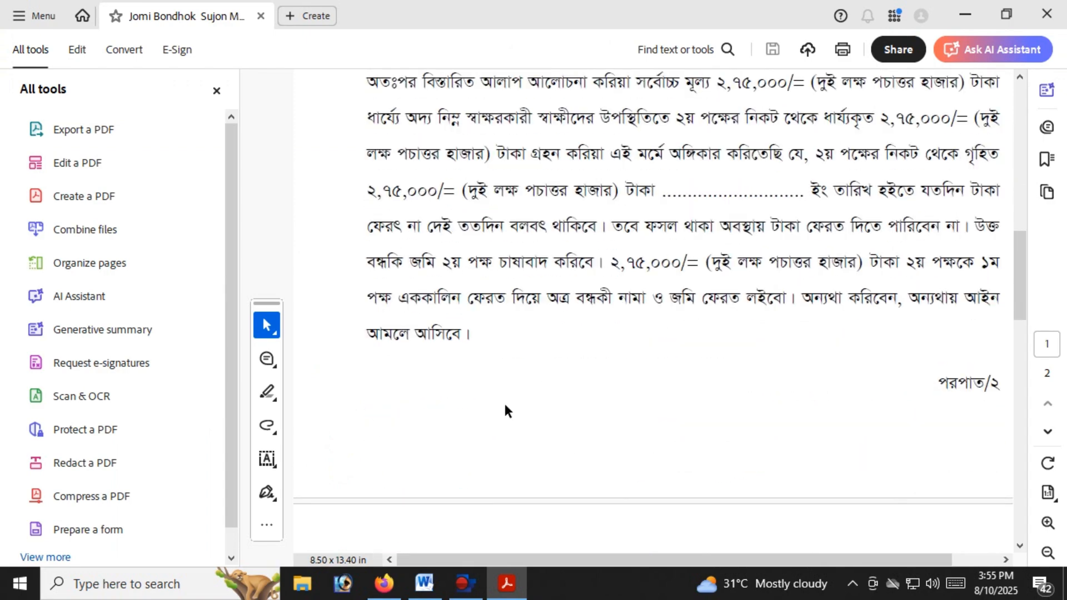
left_click(1048, 14)
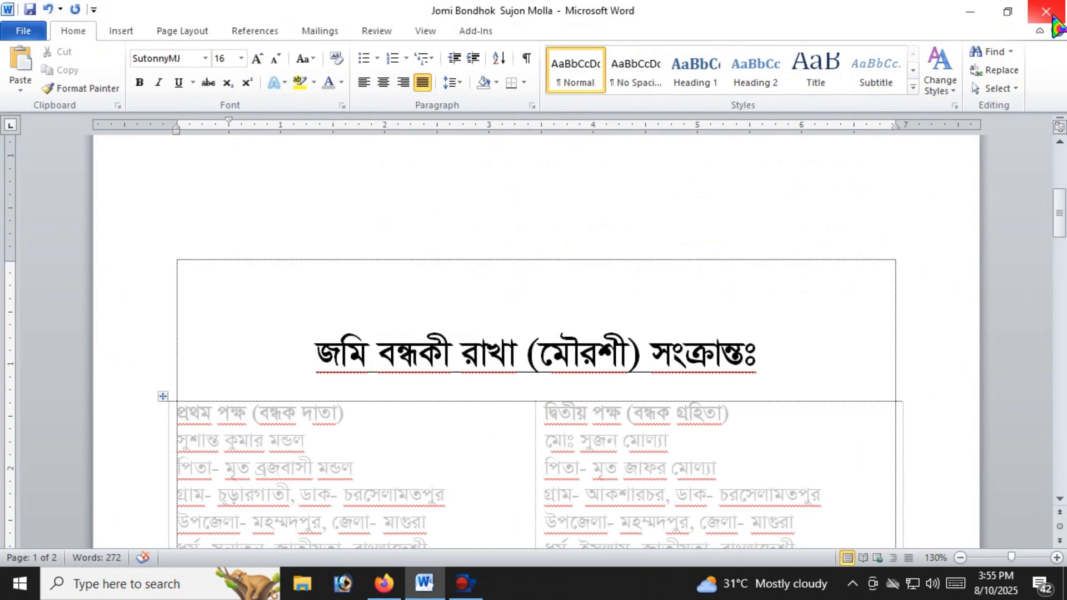
left_click(1049, 16)
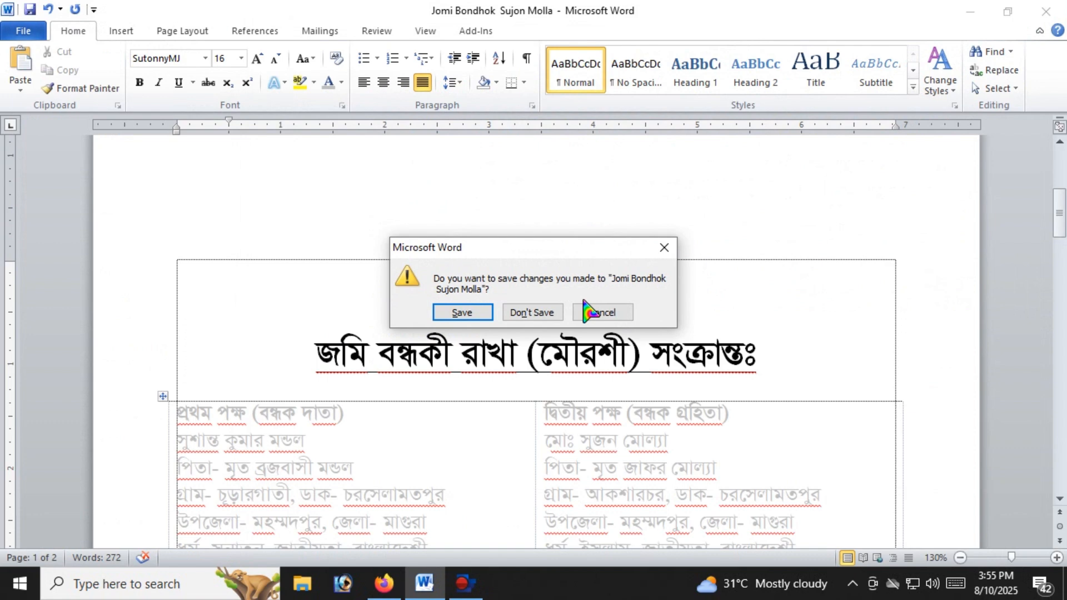
left_click(521, 314)
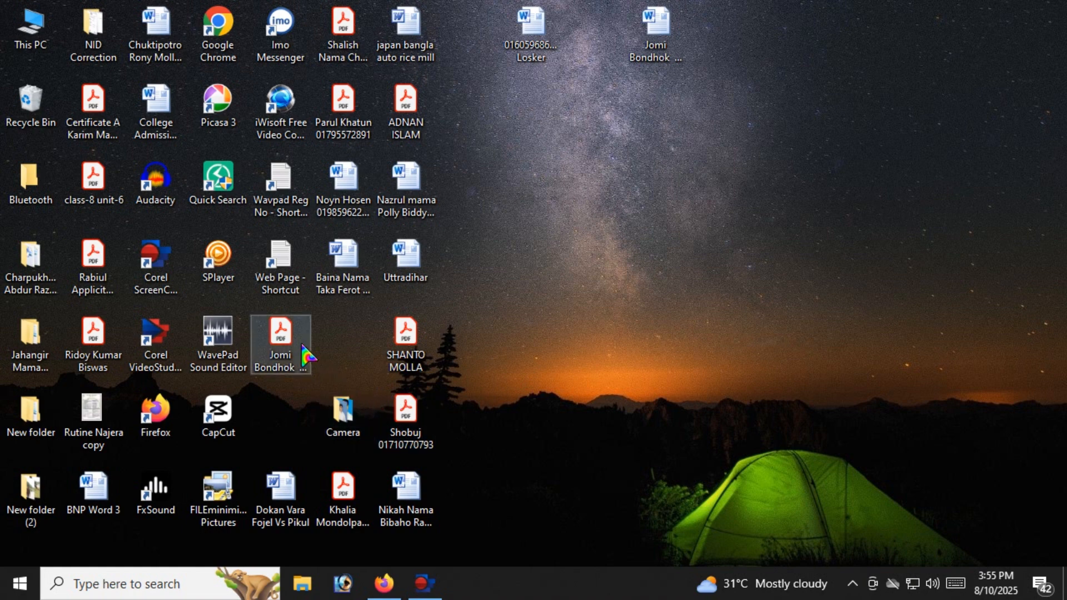
Open the exported mortgage deed PDF from the Desktop and check its heading and party details
left_click(284, 349)
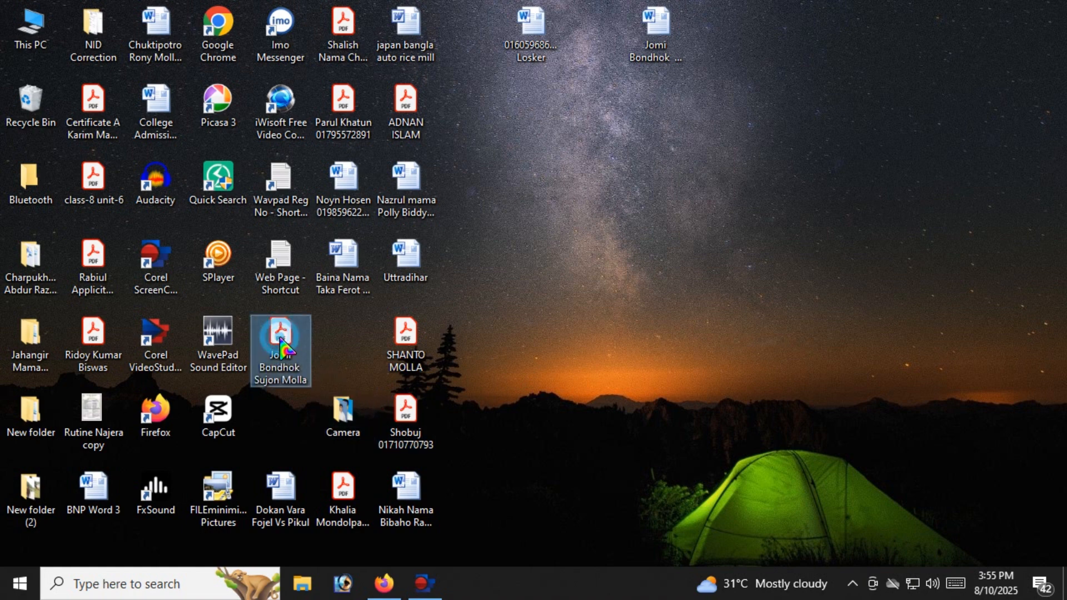
left_click(321, 334)
left_click(321, 333)
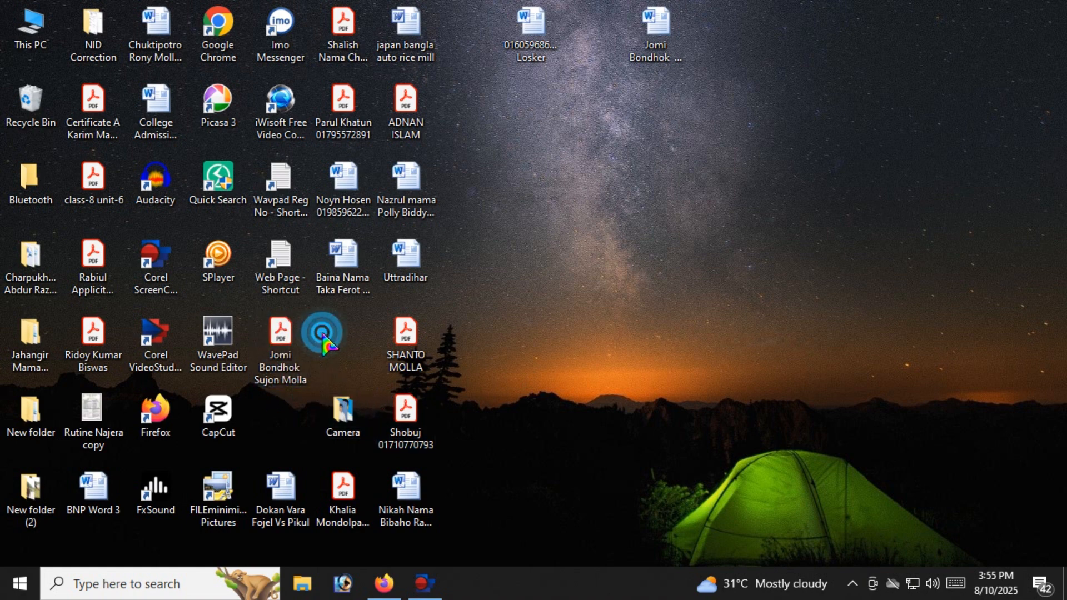
left_click(282, 335)
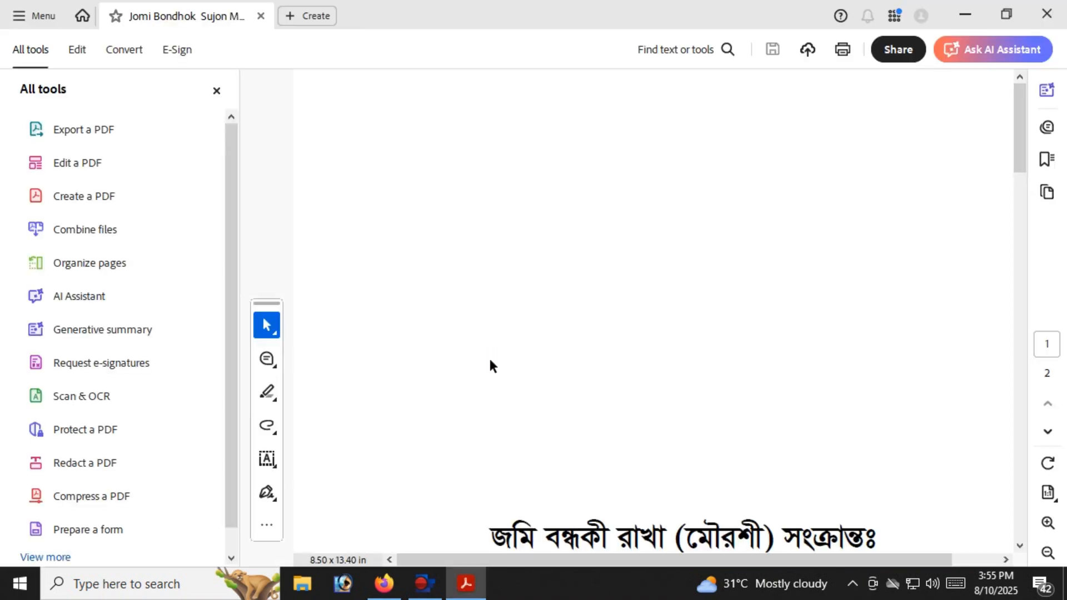
scroll(605, 378, "down", 2)
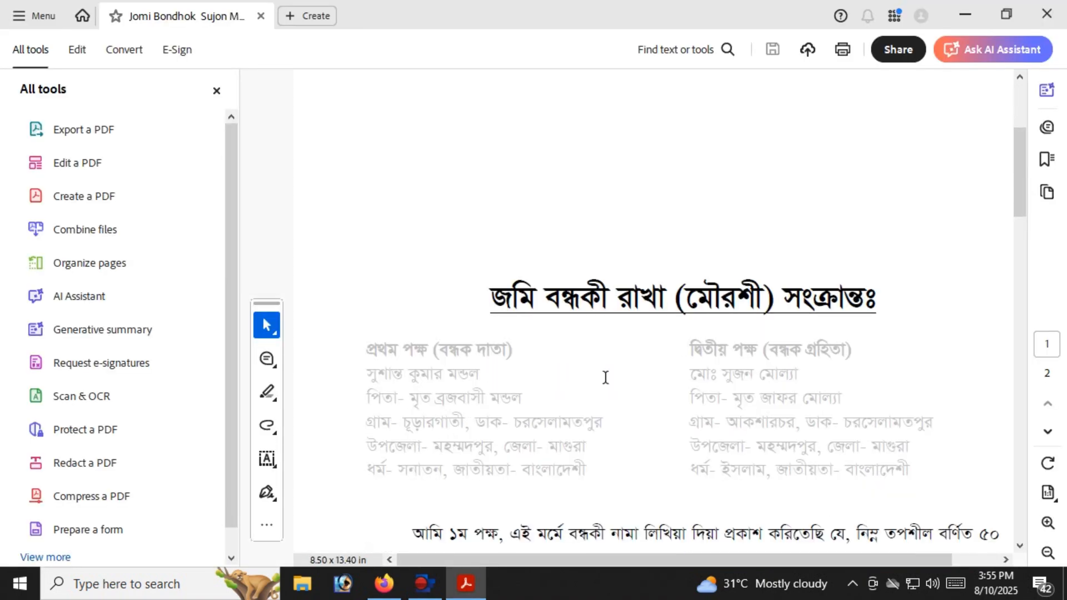
scroll(609, 384, "down", 4)
scroll(612, 381, "up", 4)
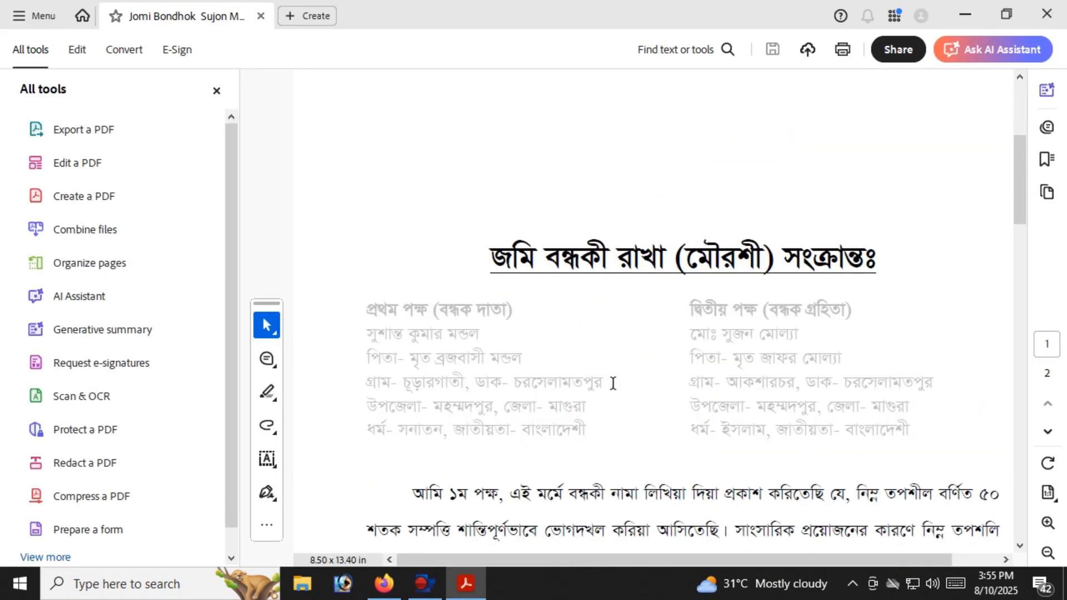
Restore the PDF viewer to a smaller window and close it
left_click(978, 49)
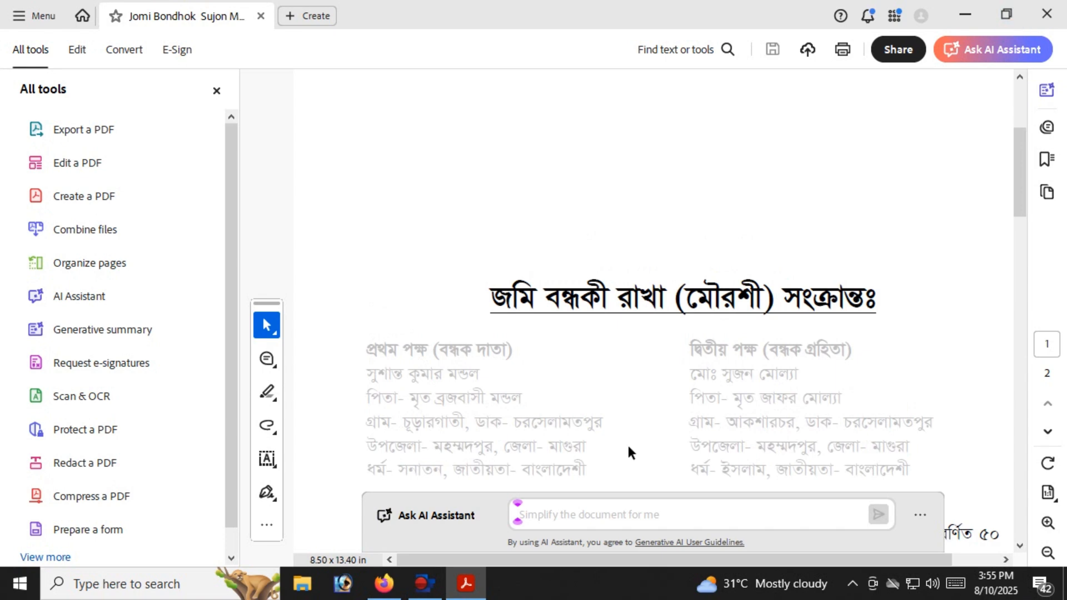
left_click(1014, 12)
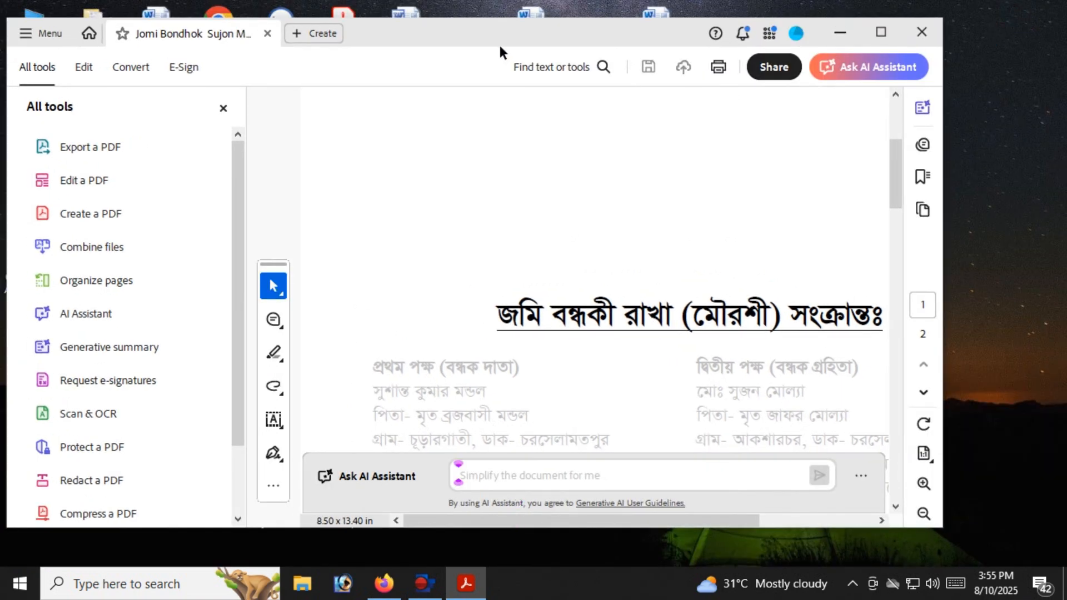
left_click_drag(423, 47, 485, 65)
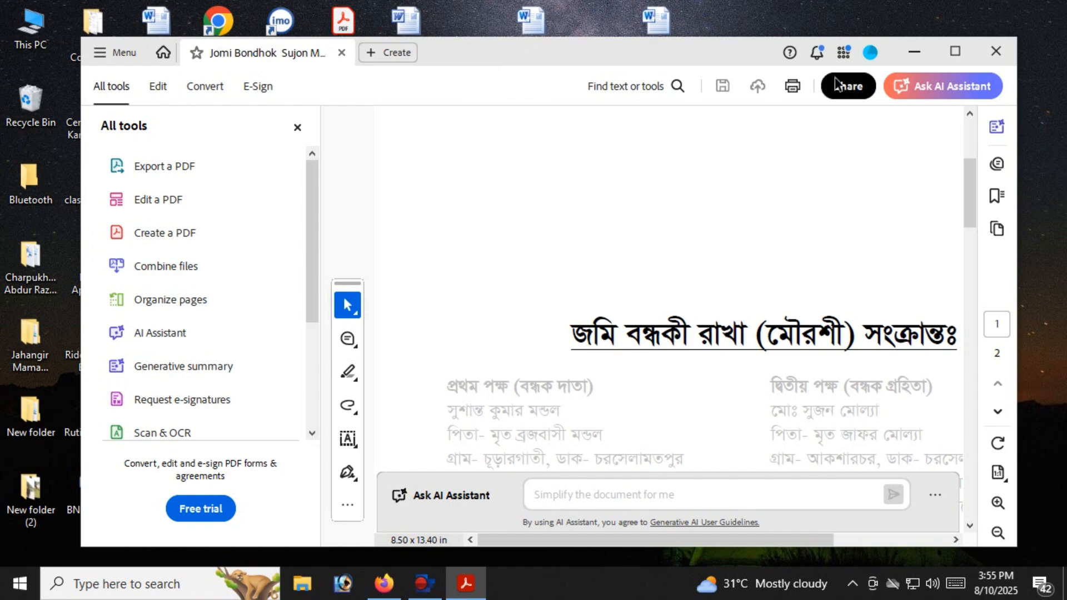
left_click(995, 52)
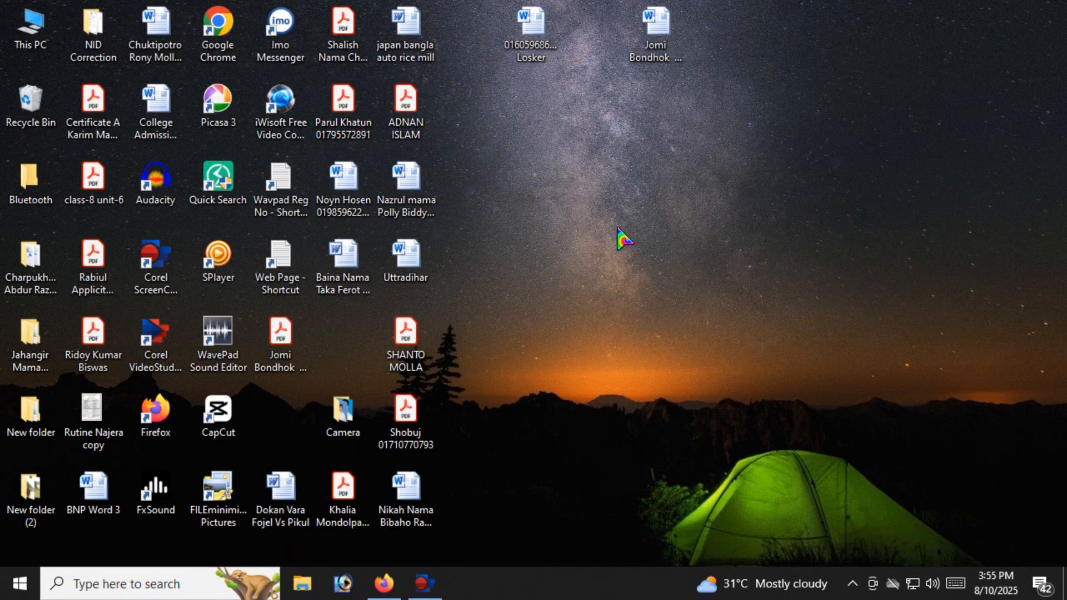